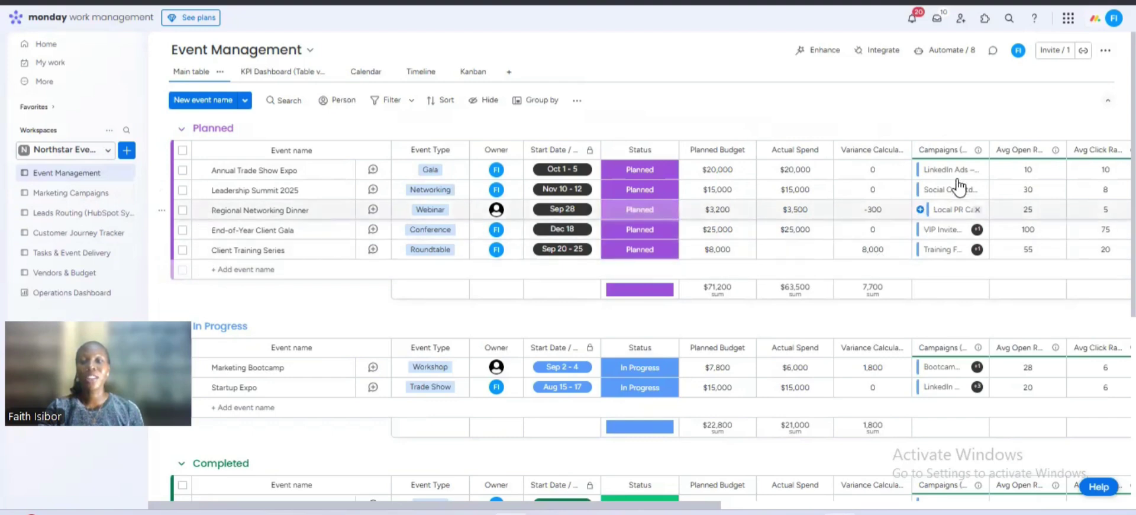
Examine the Event Management main table's columns from budget and spend through linked campaigns, leads, tasks and vendors.
click(1020, 170)
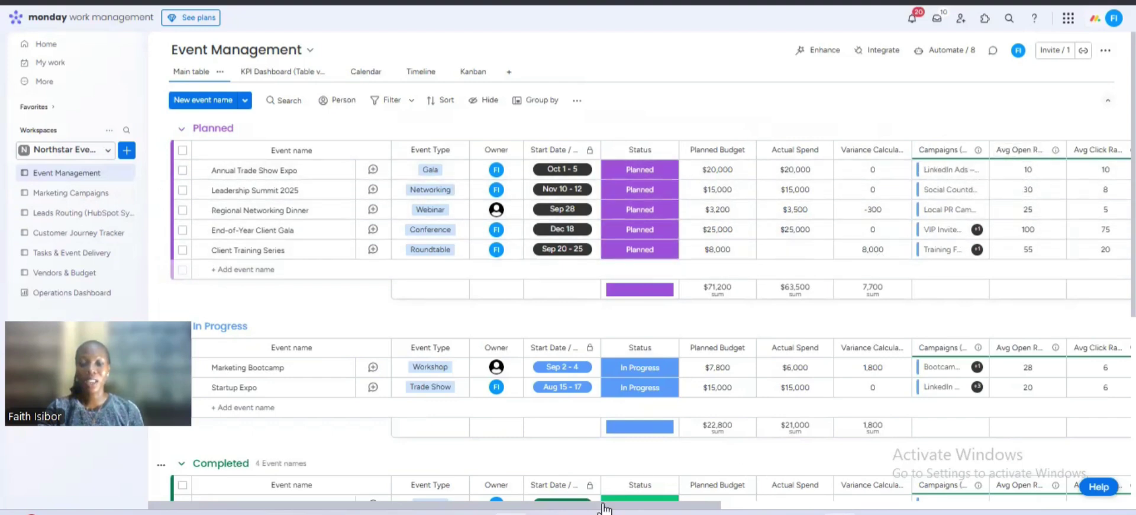
drag(561, 508, 683, 512)
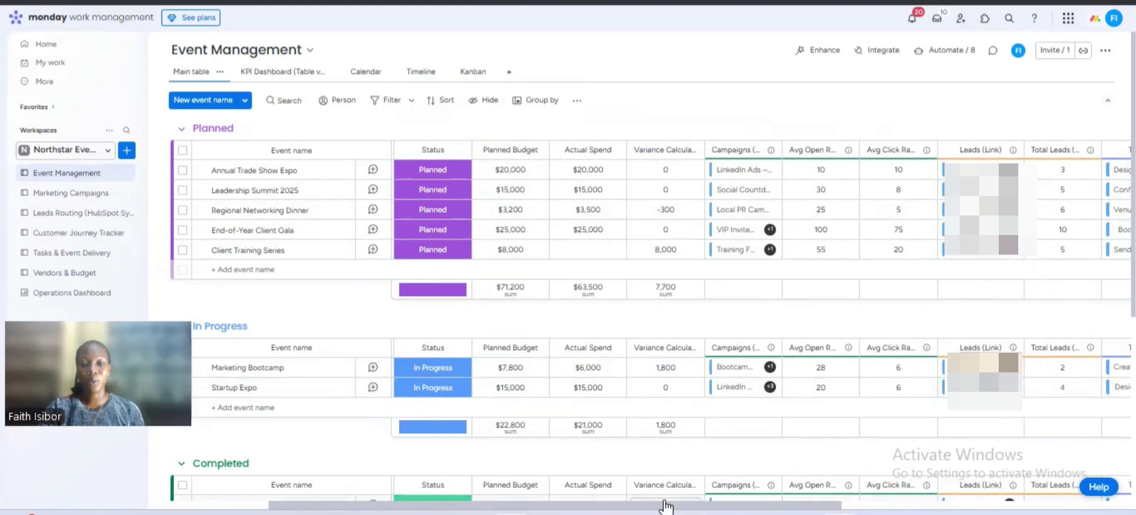
drag(643, 509, 760, 509)
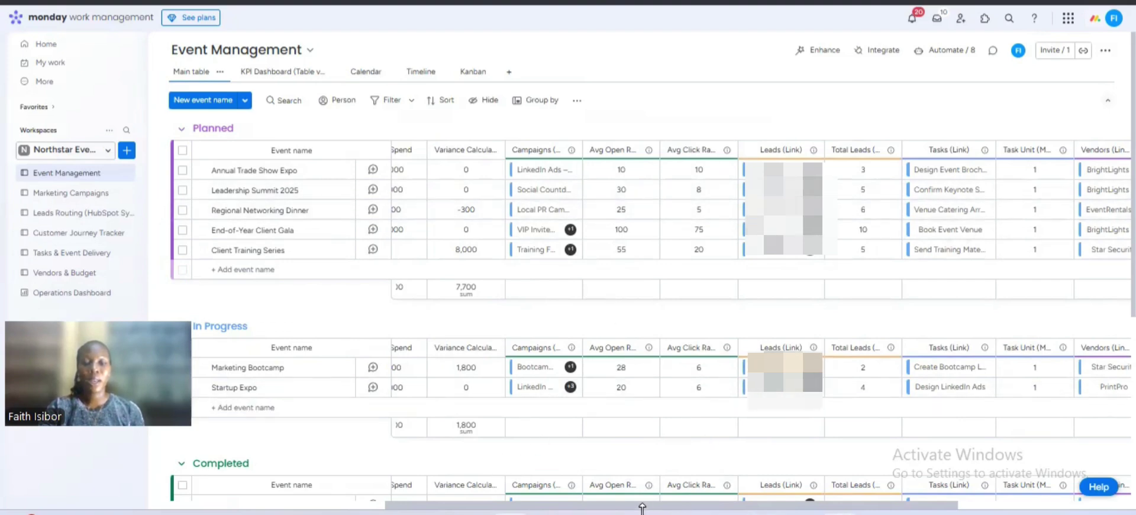
drag(643, 506, 662, 505)
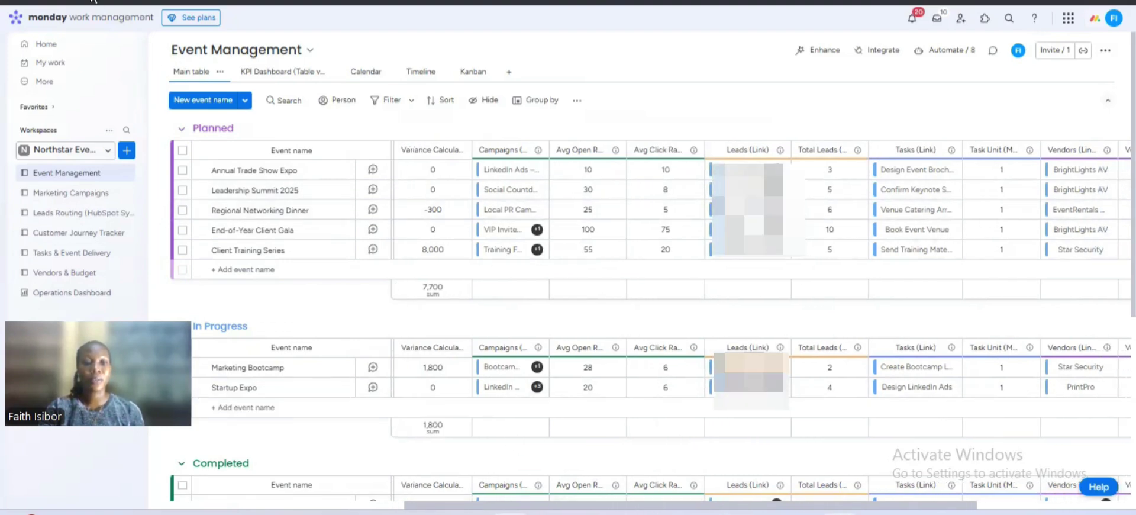
Review the Event Management board in its KPI Dashboard, Calendar and Timeline views.
click(283, 72)
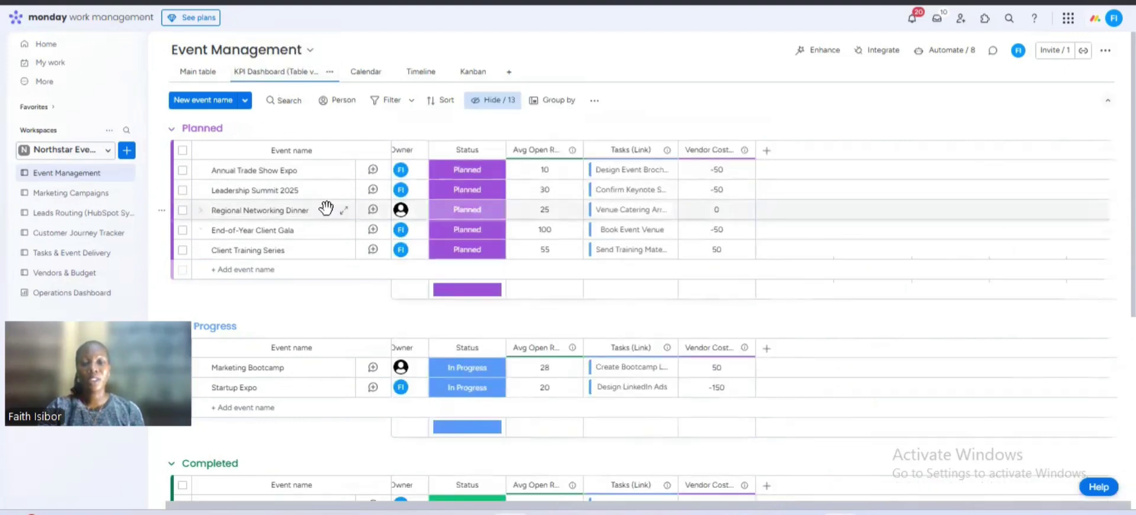
click(365, 72)
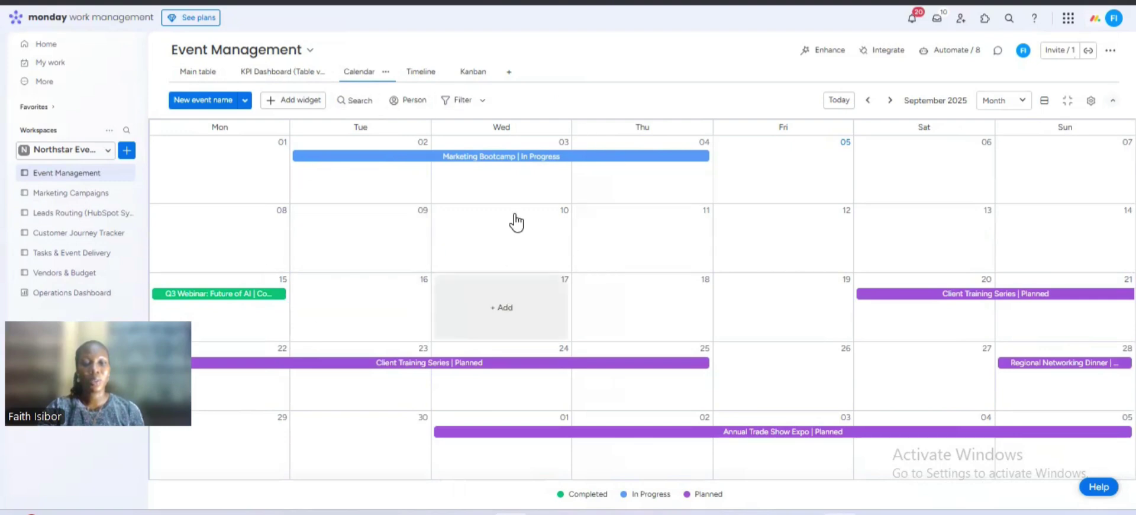
click(427, 74)
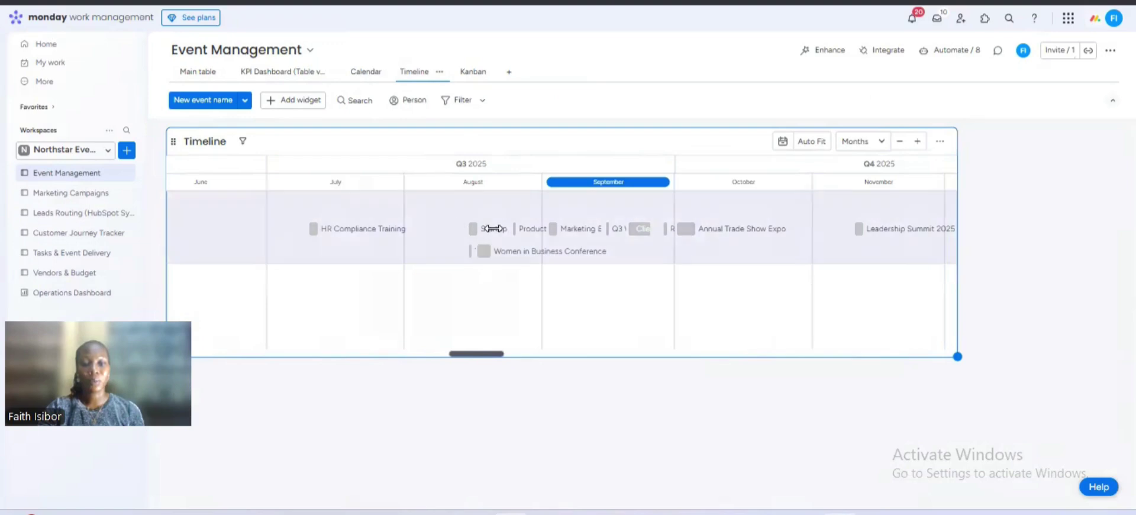
Open the board's Kanban view and move the Startup Expo card above Marketing Bootcamp under In Progress.
click(464, 72)
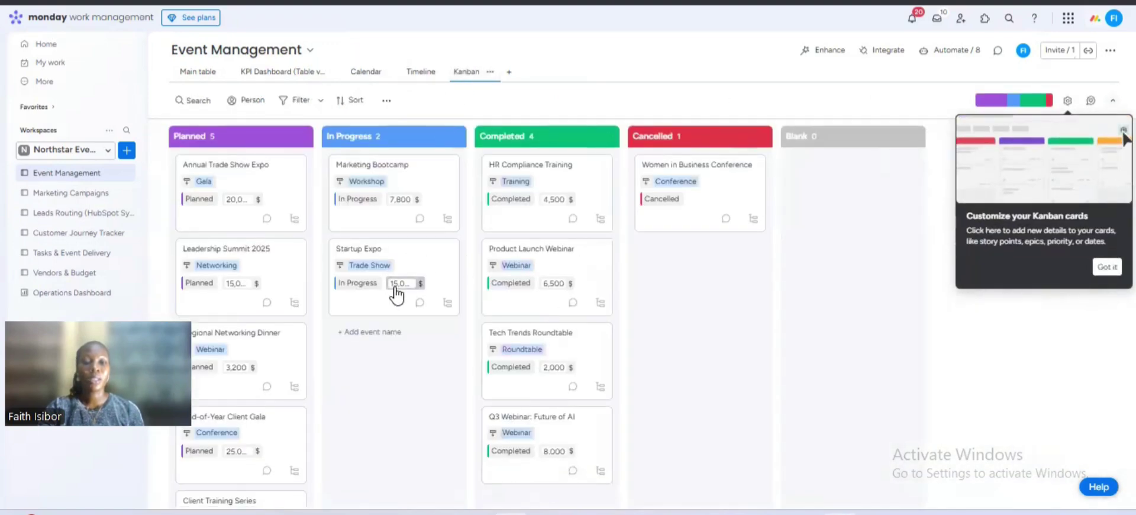
drag(396, 294, 379, 254)
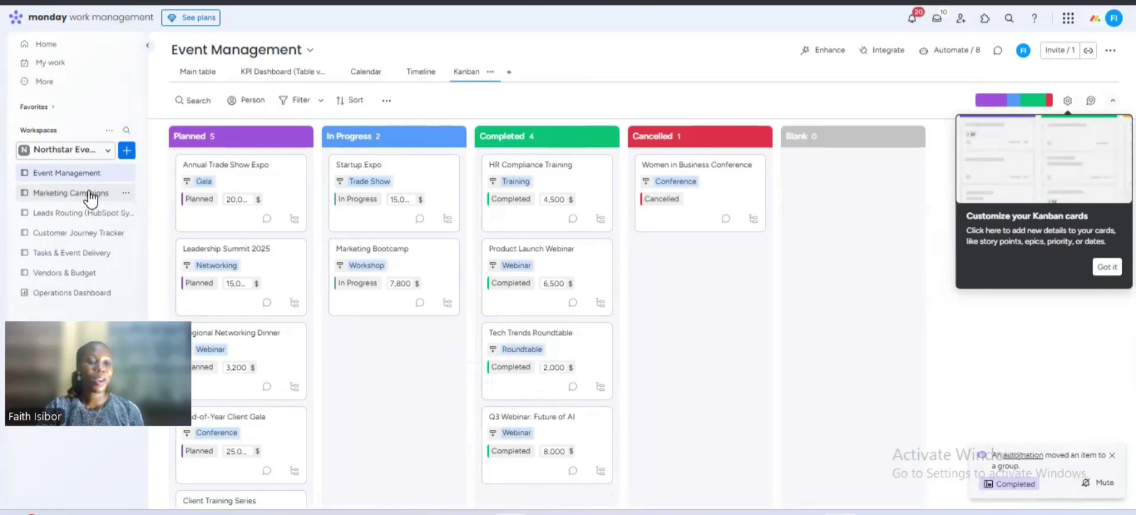
Examine the Event Management board's existing status and event type automations, and return to its main table.
click(932, 53)
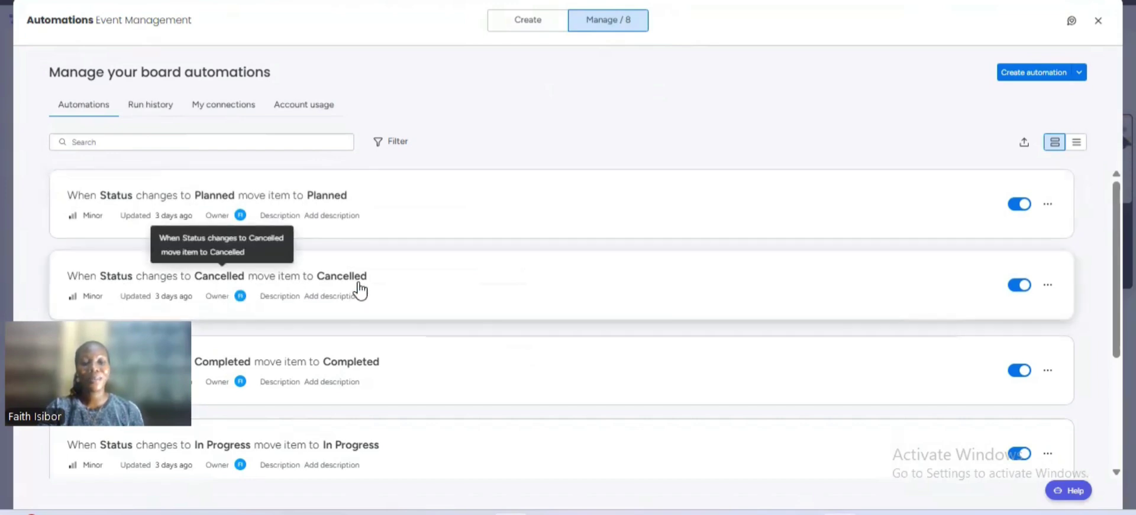
scroll(360, 290, down, 4)
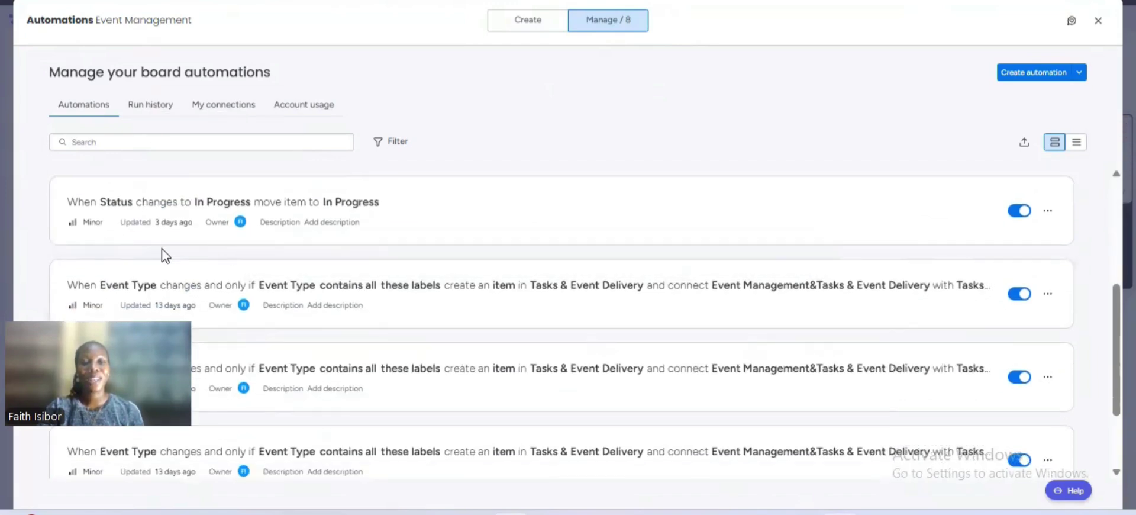
scroll(190, 274, down, 2)
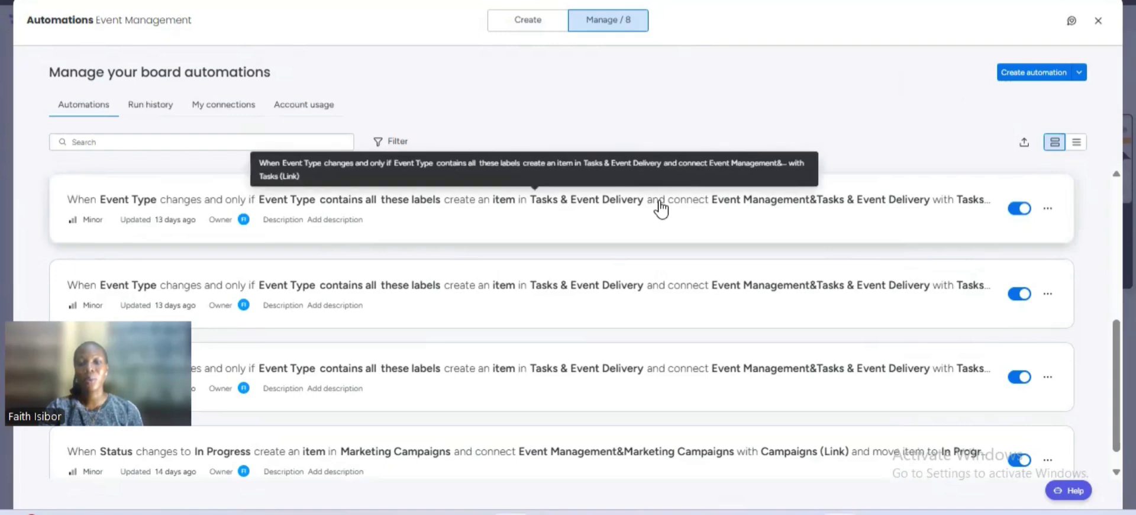
scroll(660, 210, down, 1)
scroll(659, 208, up, 3)
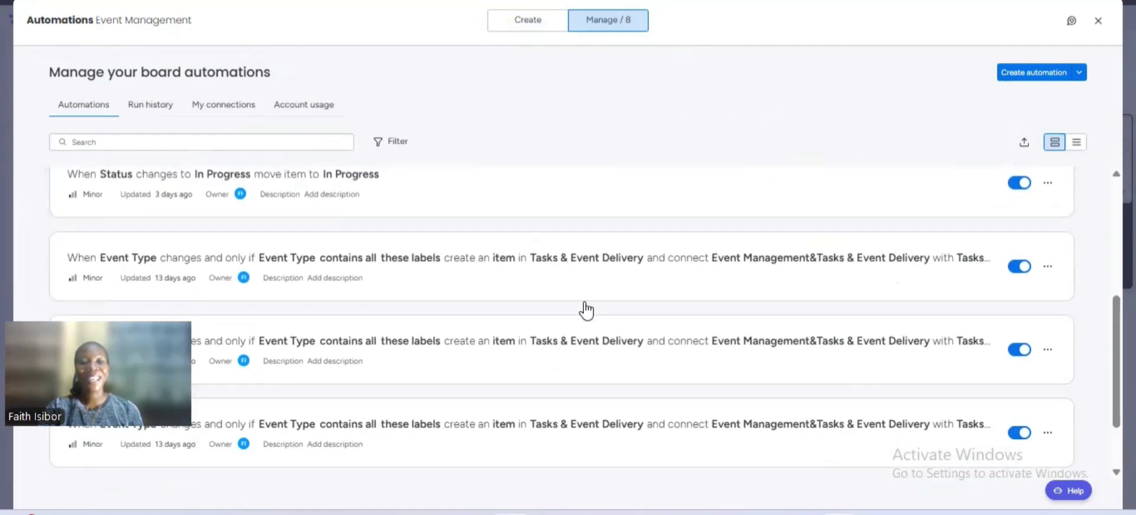
click(1098, 21)
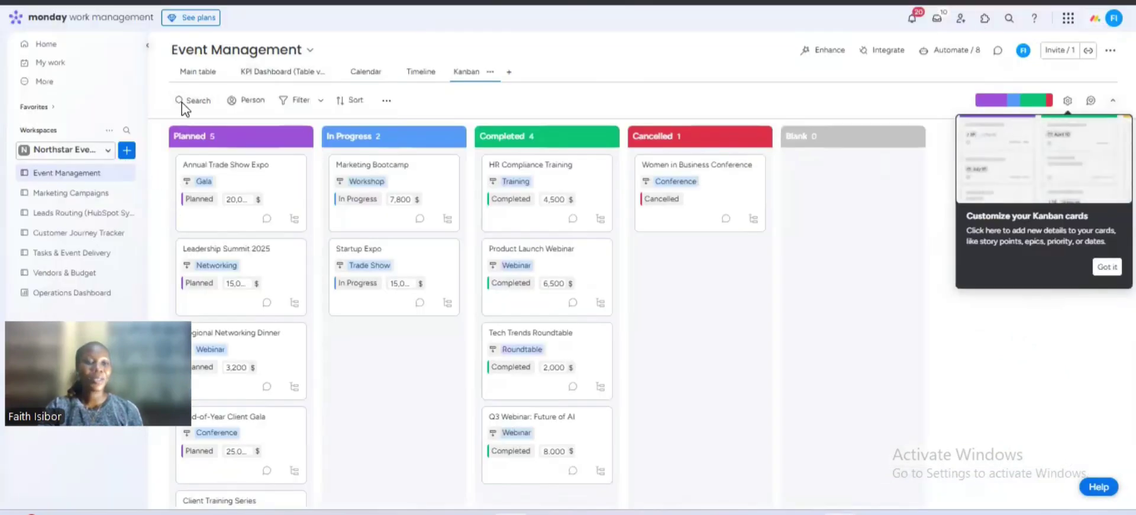
click(203, 72)
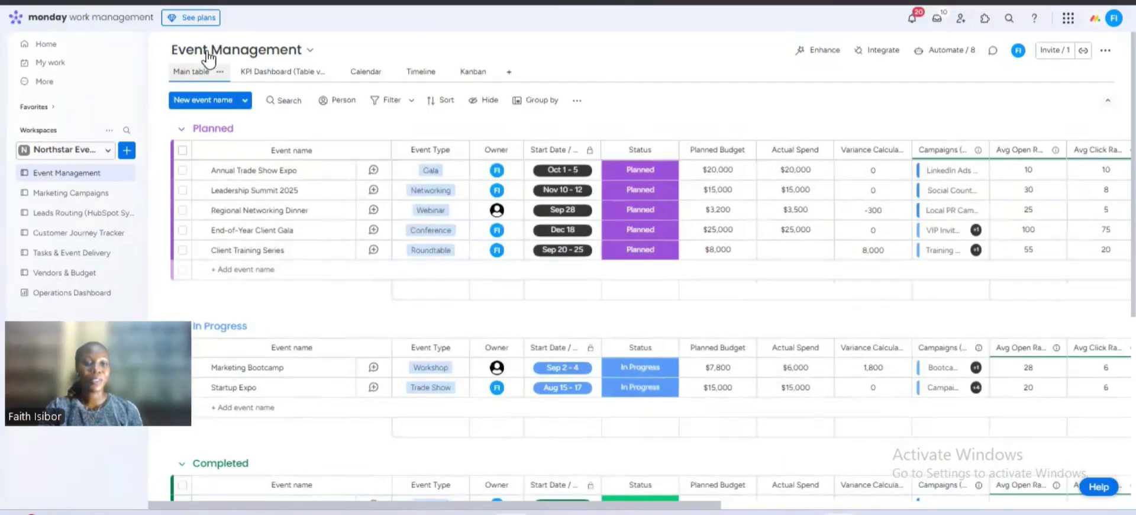
Look through the Marketing Campaigns, Leads Routing (HubSpot Sync), Customer Journey Tracker, Tasks & Event Delivery and Vendors & Budget boards.
click(57, 195)
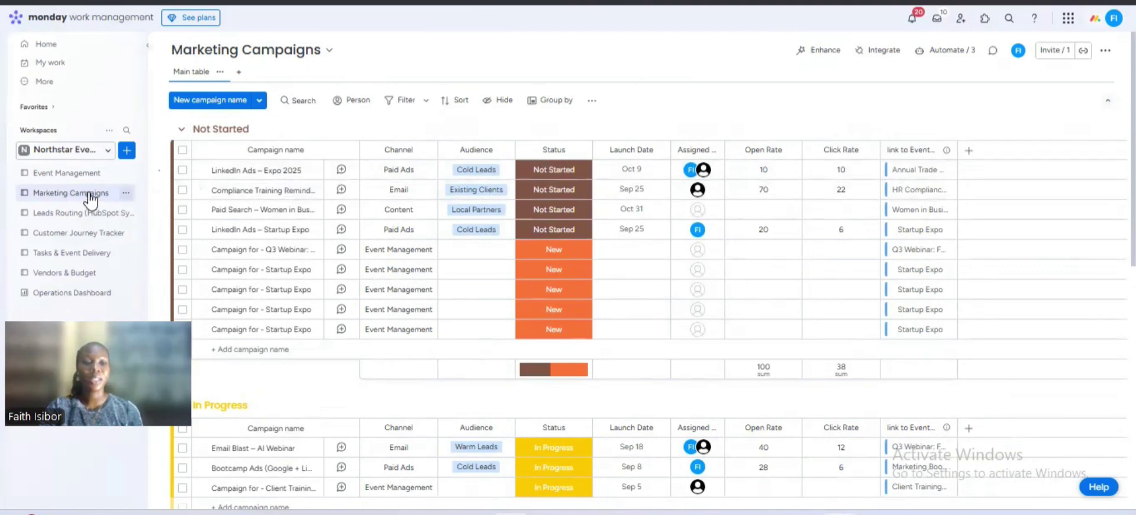
click(56, 214)
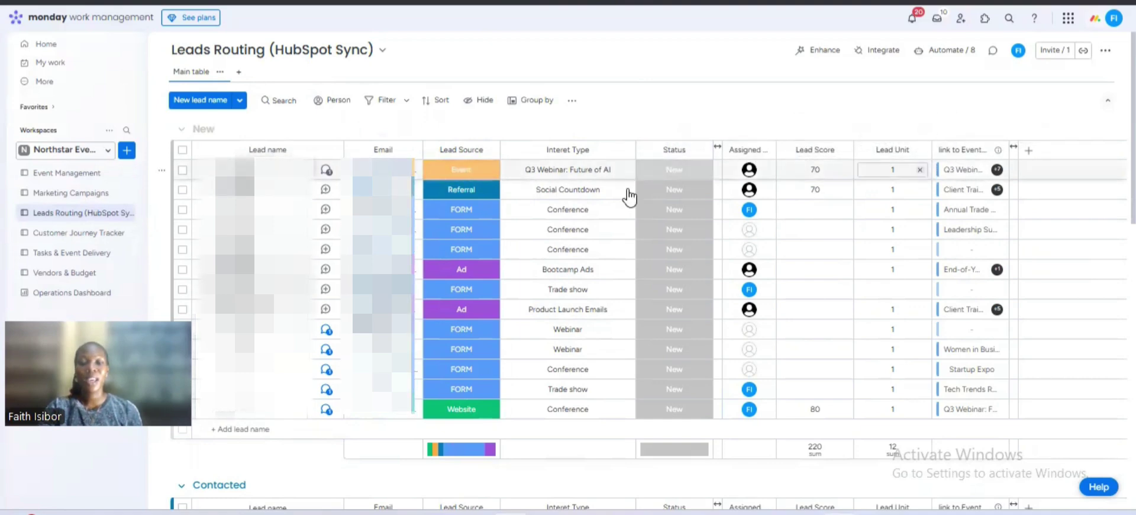
click(67, 234)
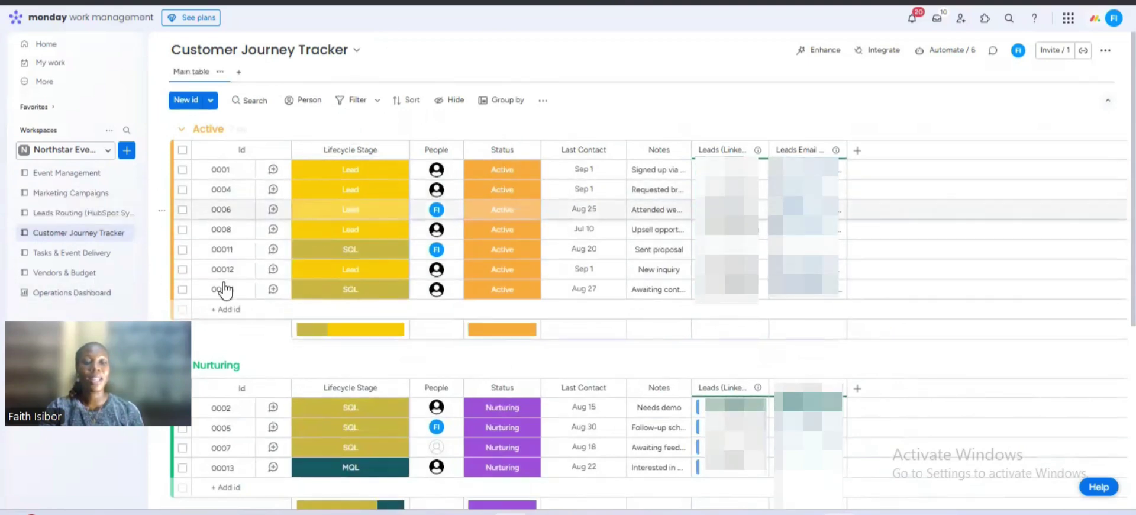
scroll(325, 289, down, 4)
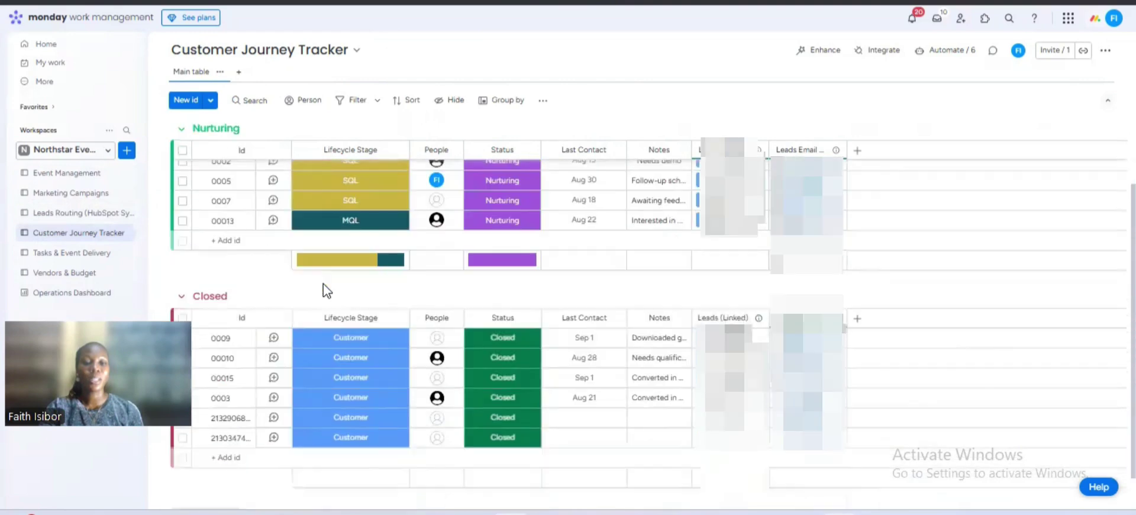
scroll(325, 289, up, 4)
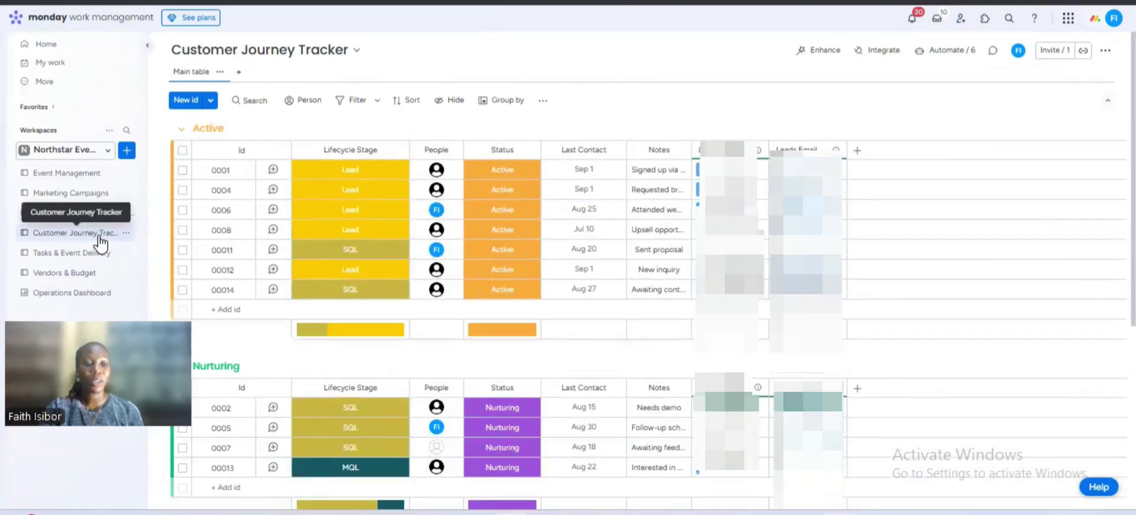
click(65, 256)
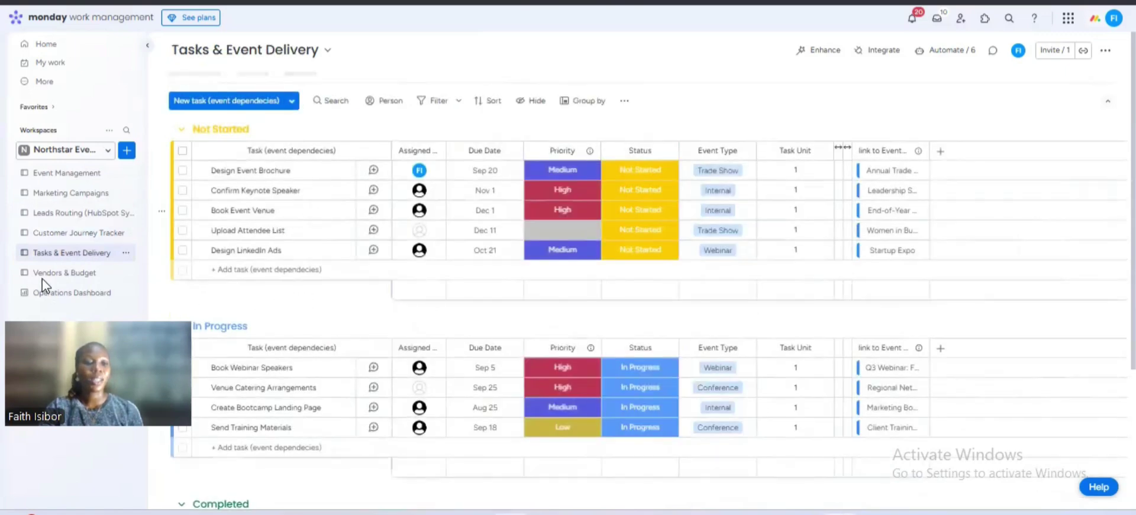
click(62, 276)
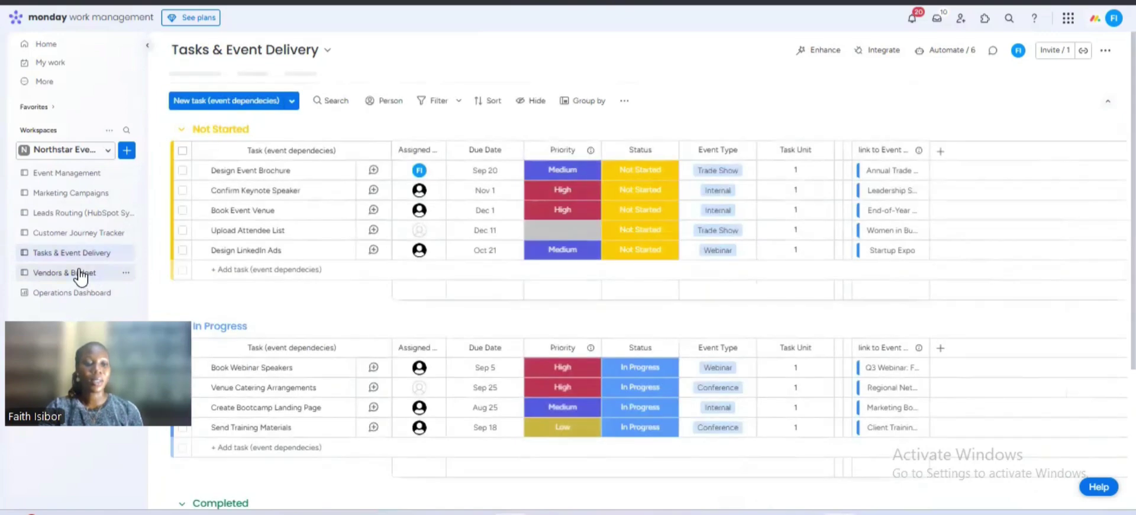
Review the Operations Dashboard's Leads by status, Progress, Calendar follow-ups and Total number of leads widgets.
click(77, 295)
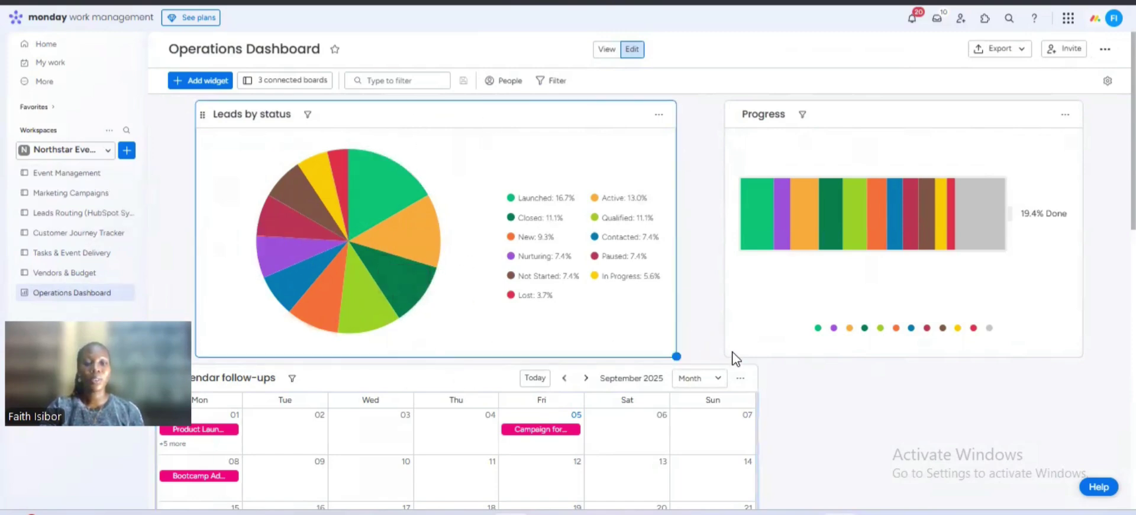
scroll(702, 329, down, 2)
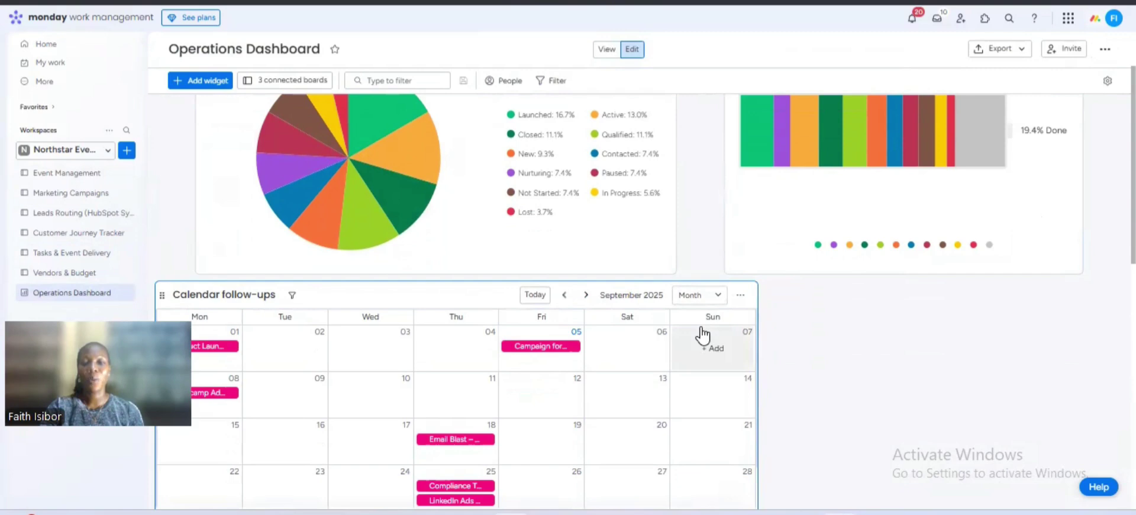
scroll(702, 335, up, 2)
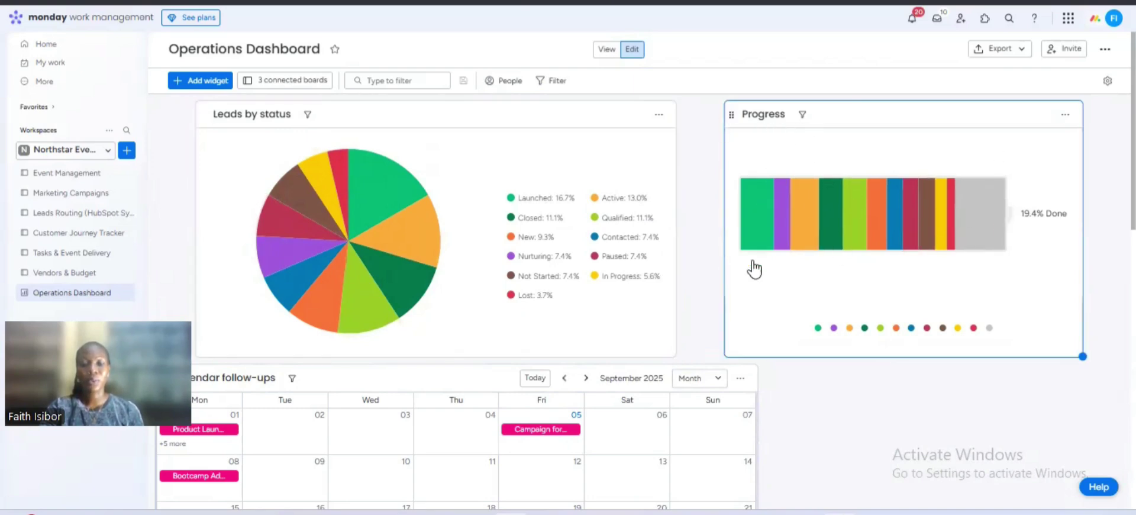
scroll(445, 354, down, 3)
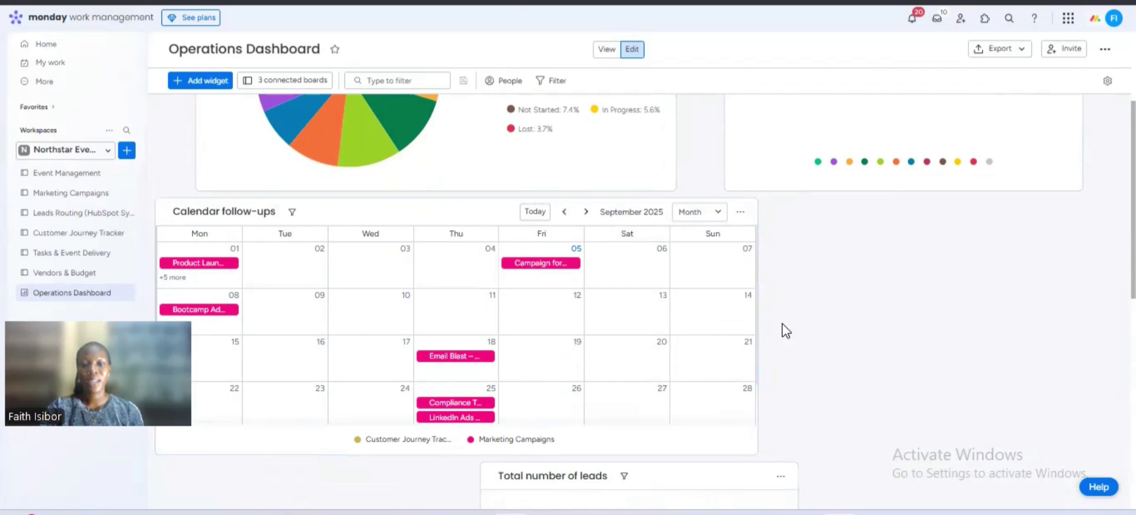
scroll(786, 330, down, 4)
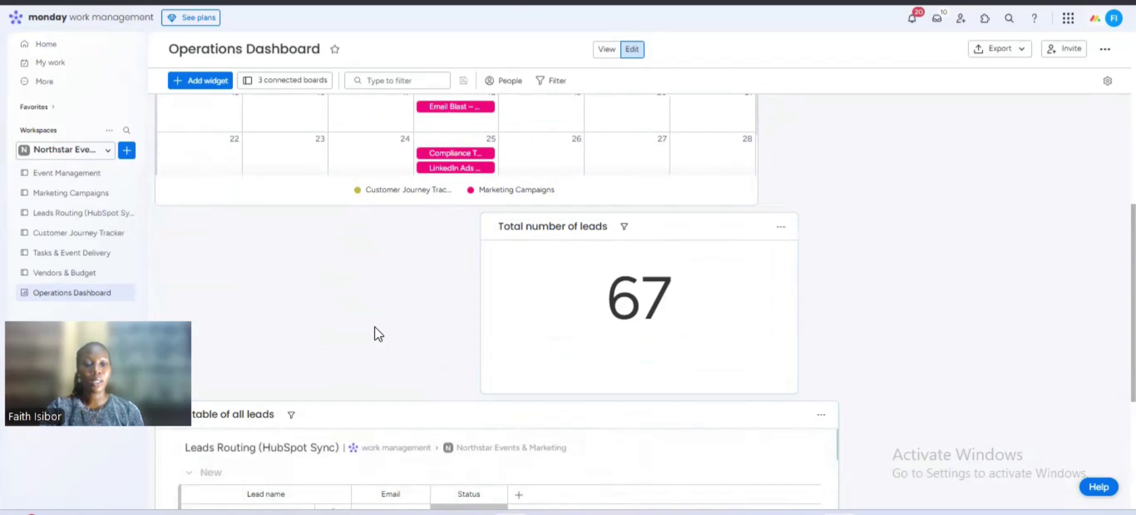
Examine the dashboard's Full table of all leads widget across its status groups.
scroll(377, 334, down, 3)
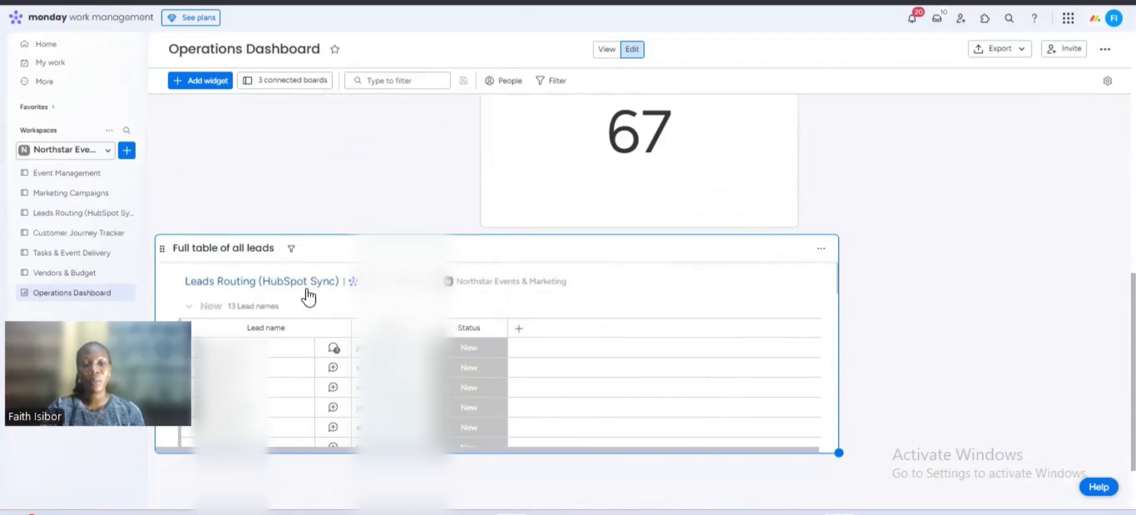
scroll(312, 288, down, 2)
scroll(311, 289, down, 2)
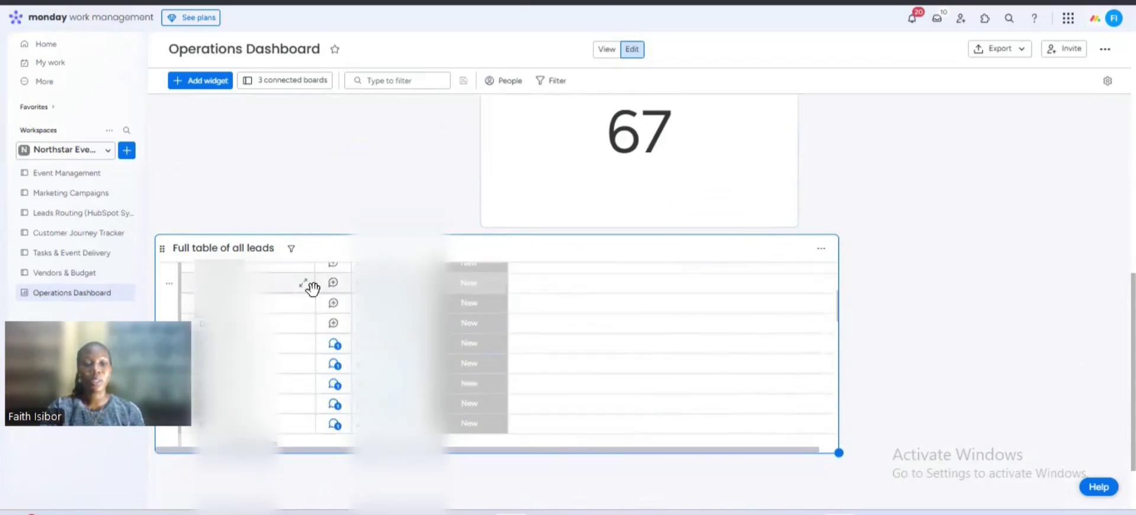
scroll(312, 288, down, 3)
scroll(313, 296, down, 5)
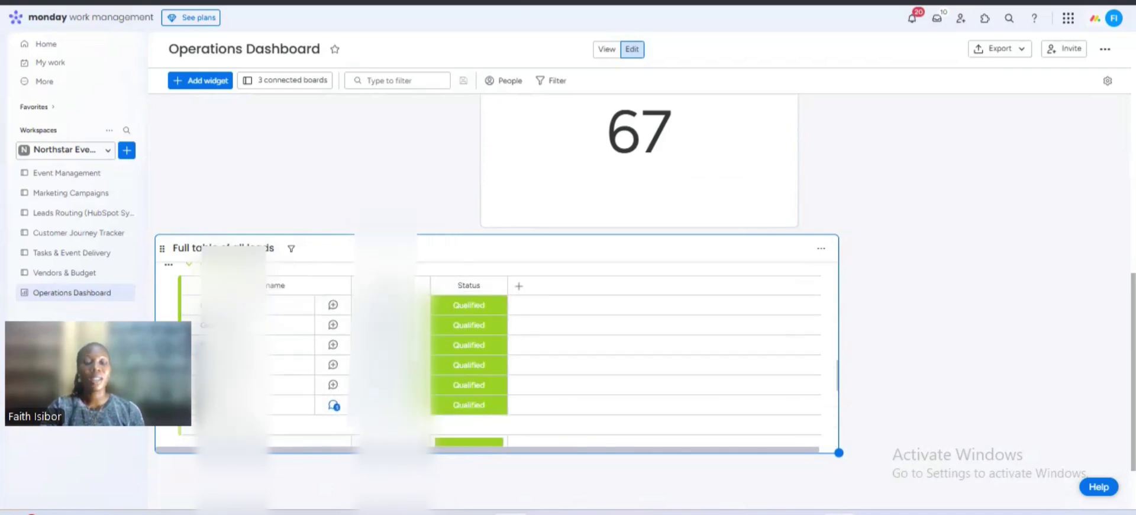
scroll(299, 333, down, 10)
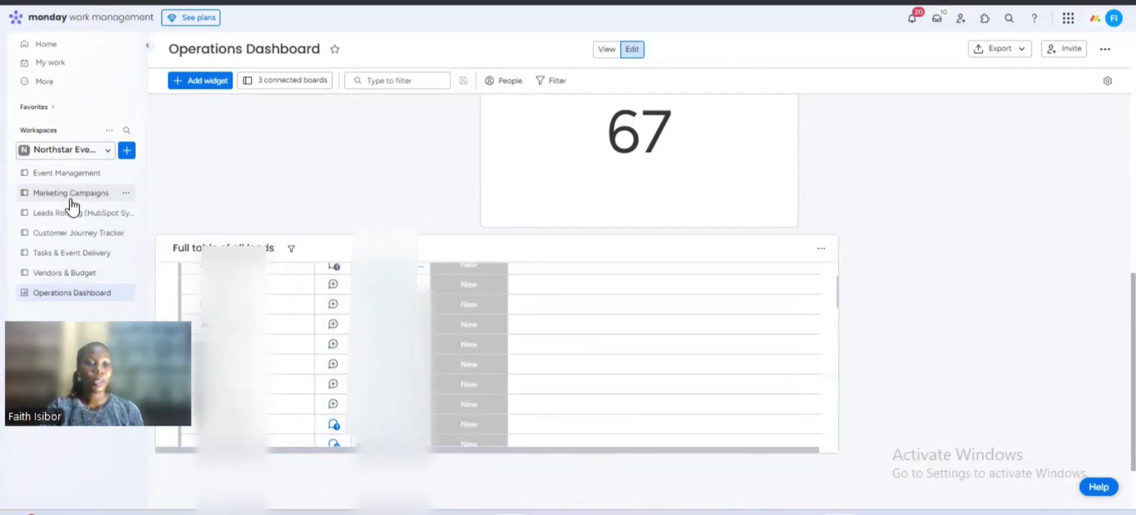
Reopen the Event Management board and switch to the HubSpot contacts list.
click(103, 176)
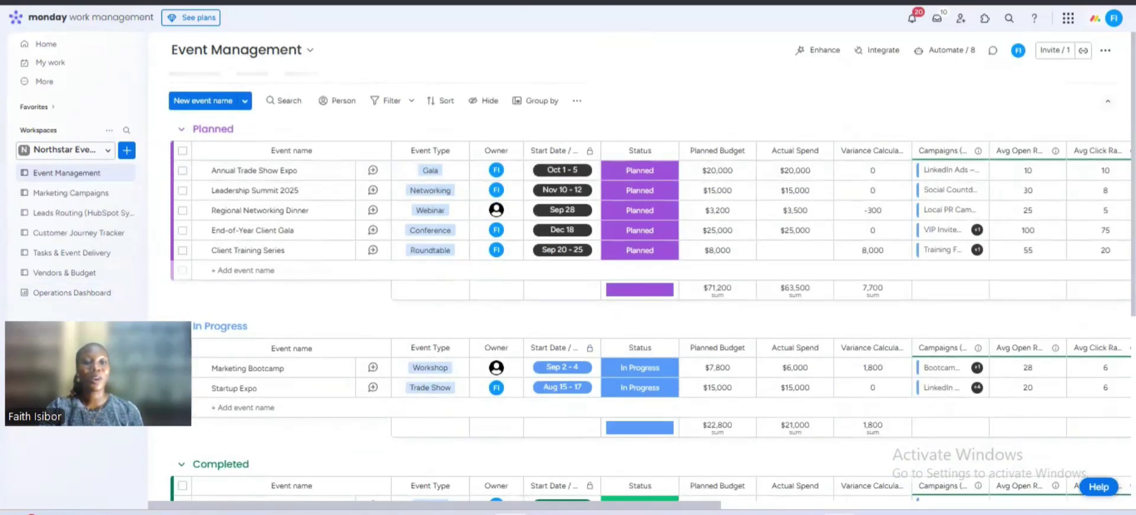
click(255, 1)
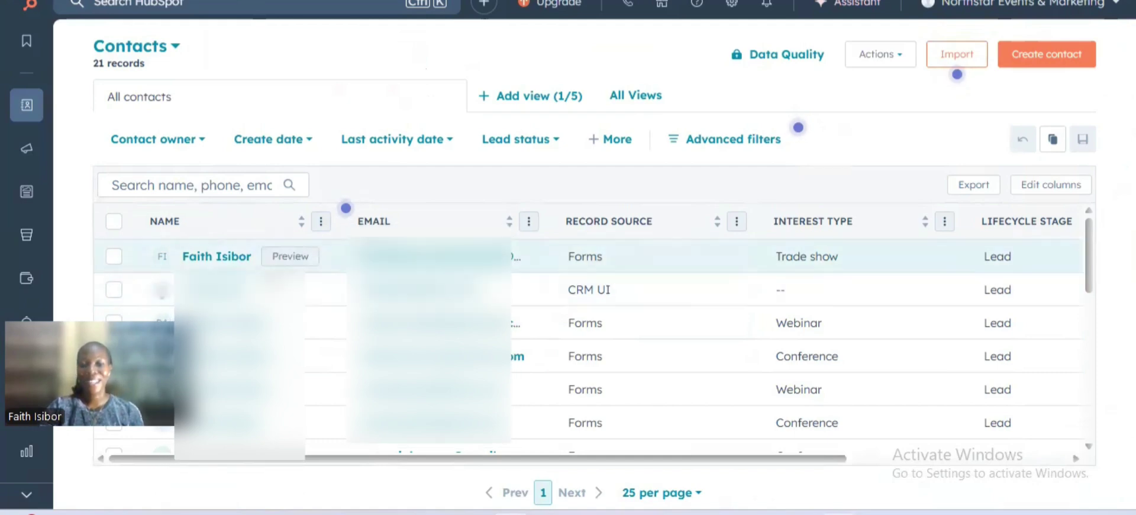
Switch to Make and open the Northstar Events & Marketing (New lead sync) scenario.
drag(347, 207, 346, 207)
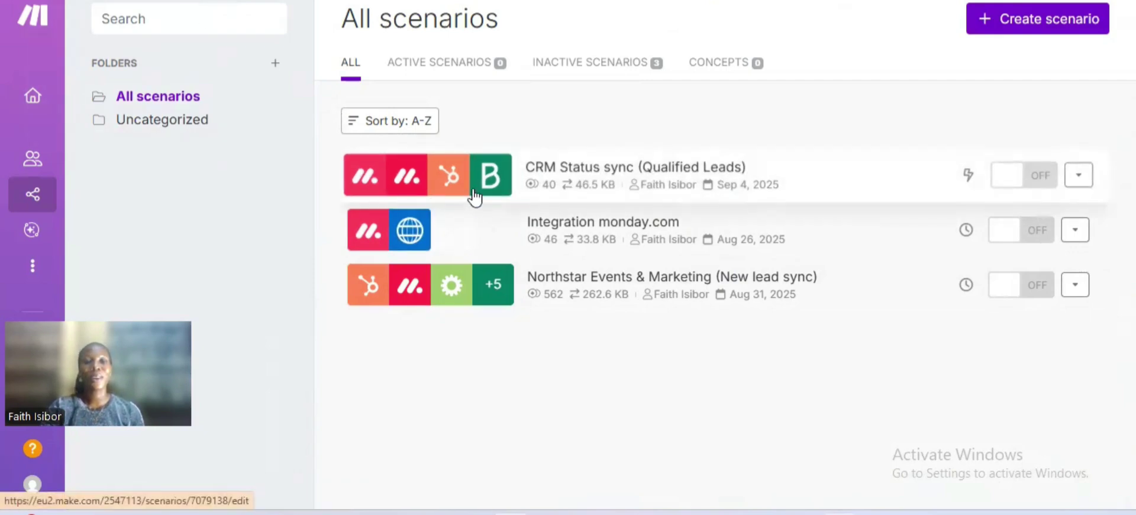
click(379, 288)
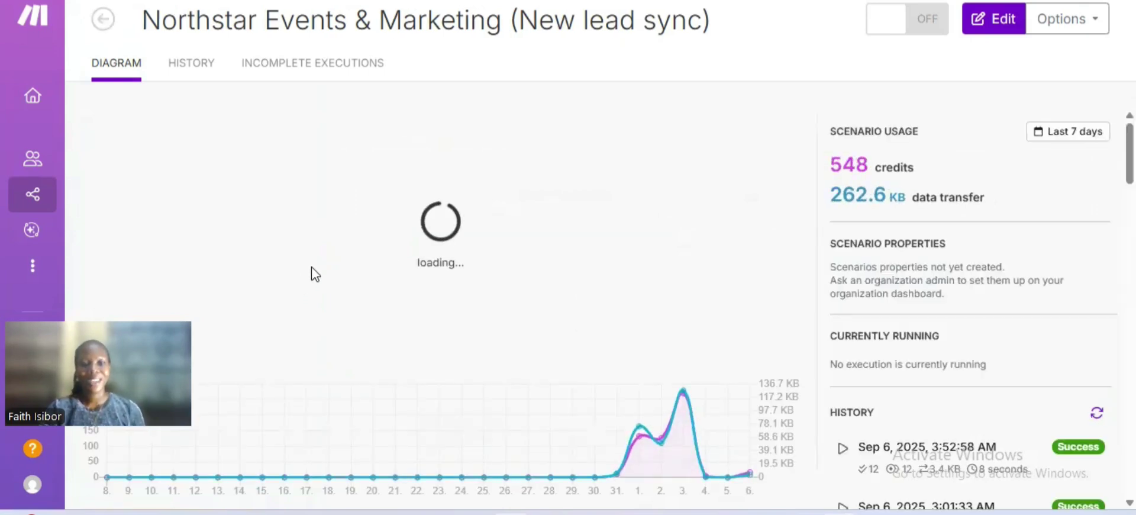
Open the New lead sync scenario for editing and review the Leads Routing (HubSpot Sync) board in monday.com.
click(328, 294)
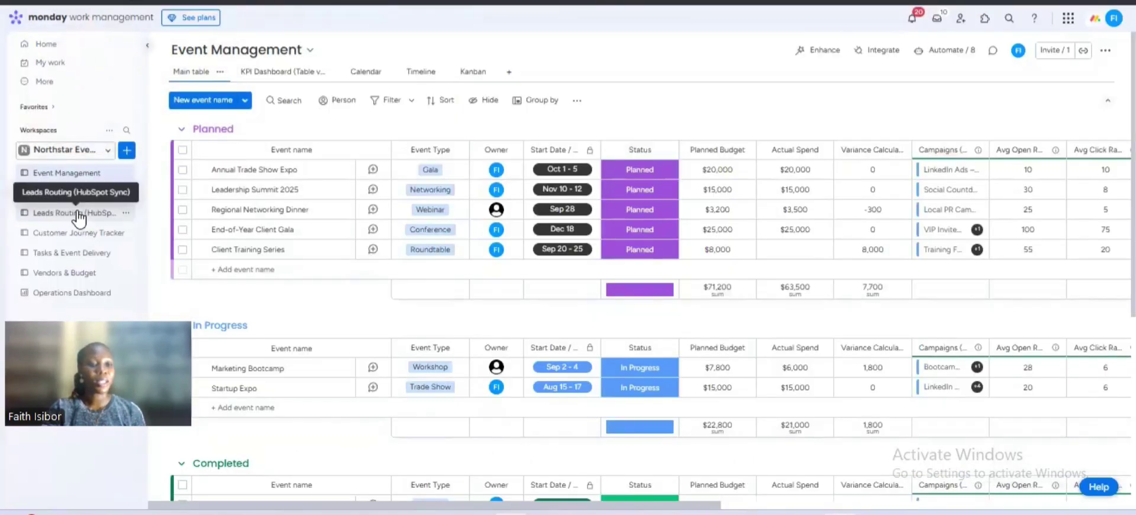
click(78, 214)
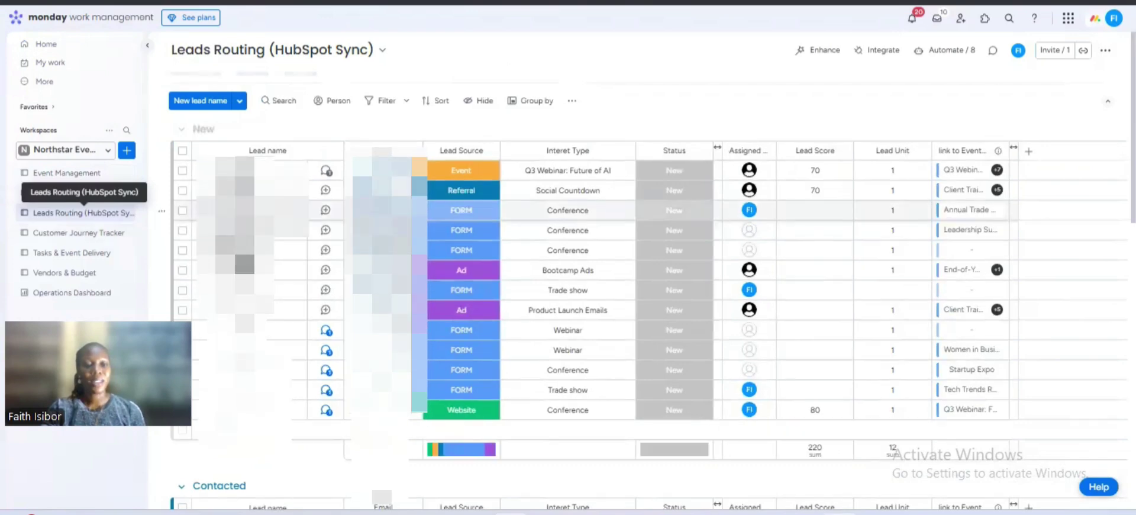
scroll(254, 332, down, 3)
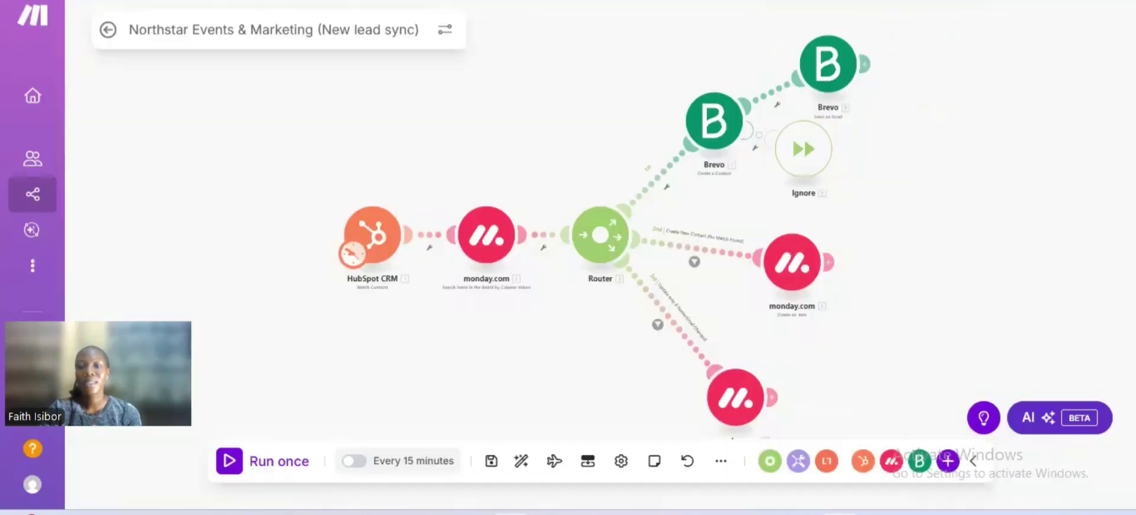
Back in Make, set the HubSpot CRM trigger to start from the manually chosen first contact and run the scenario once.
right_click(378, 238)
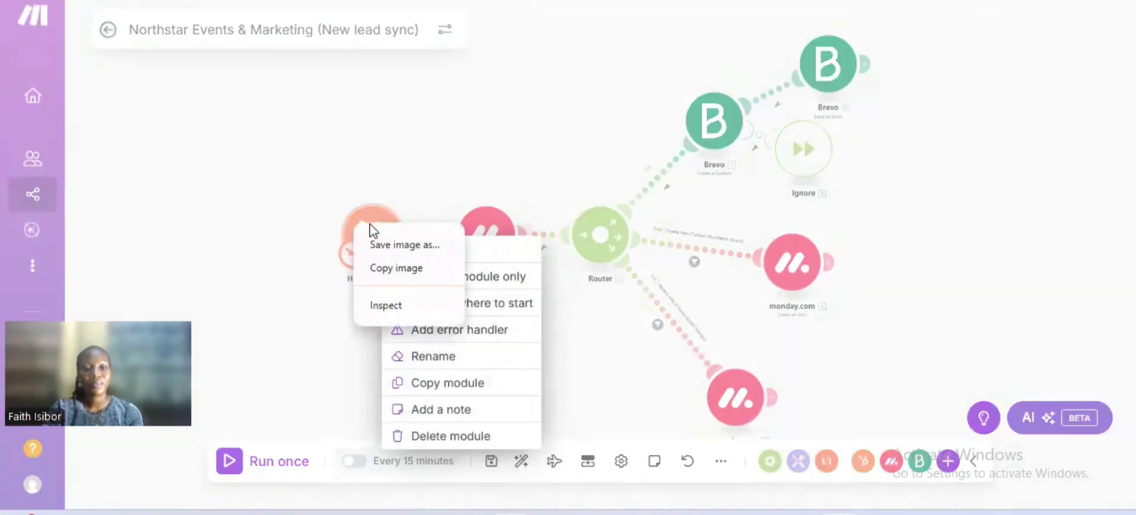
click(502, 305)
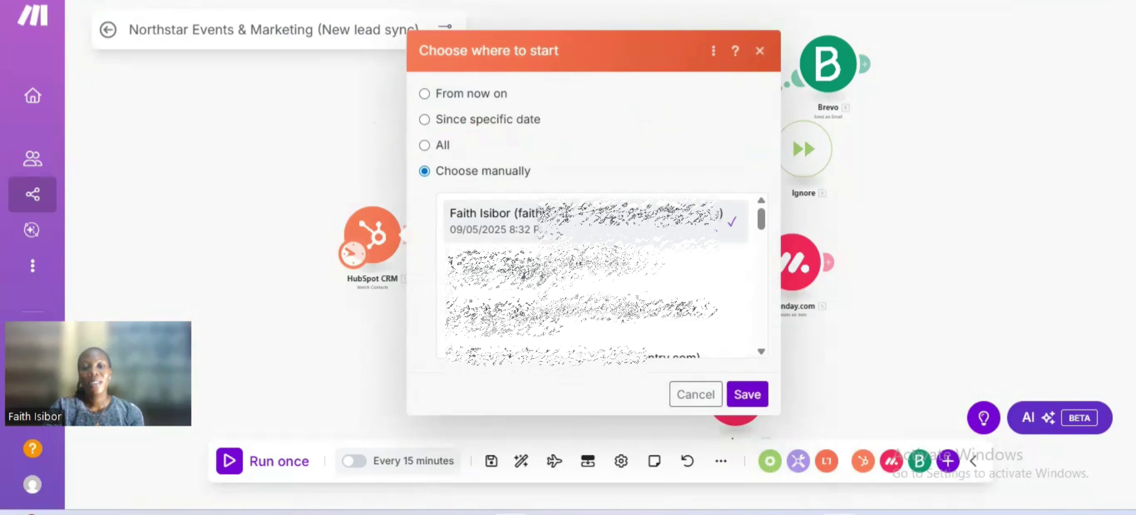
click(748, 394)
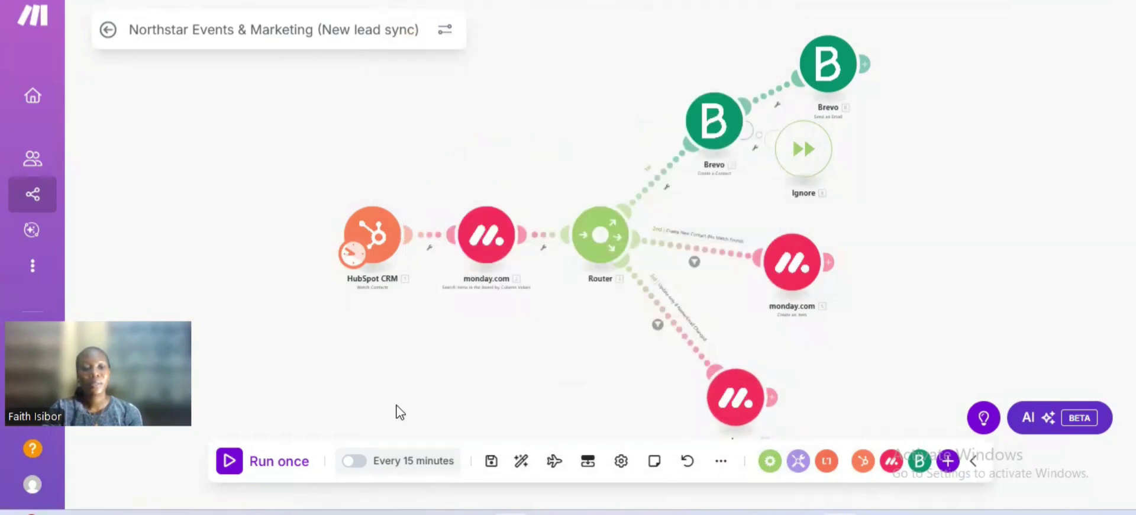
click(231, 461)
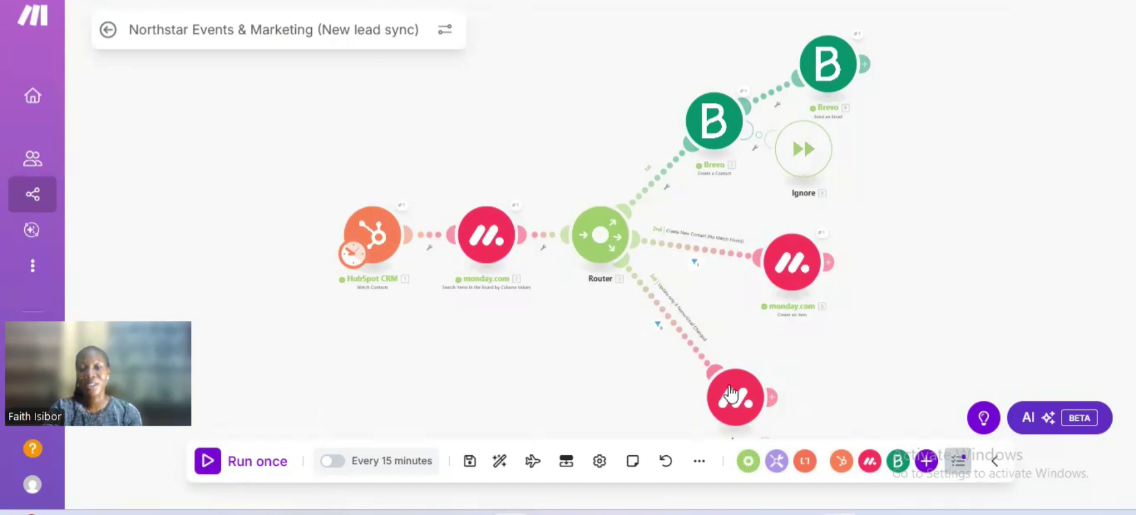
Inspect the run output of the HubSpot CRM trigger, the monday.com search module and the Brevo email module.
click(401, 209)
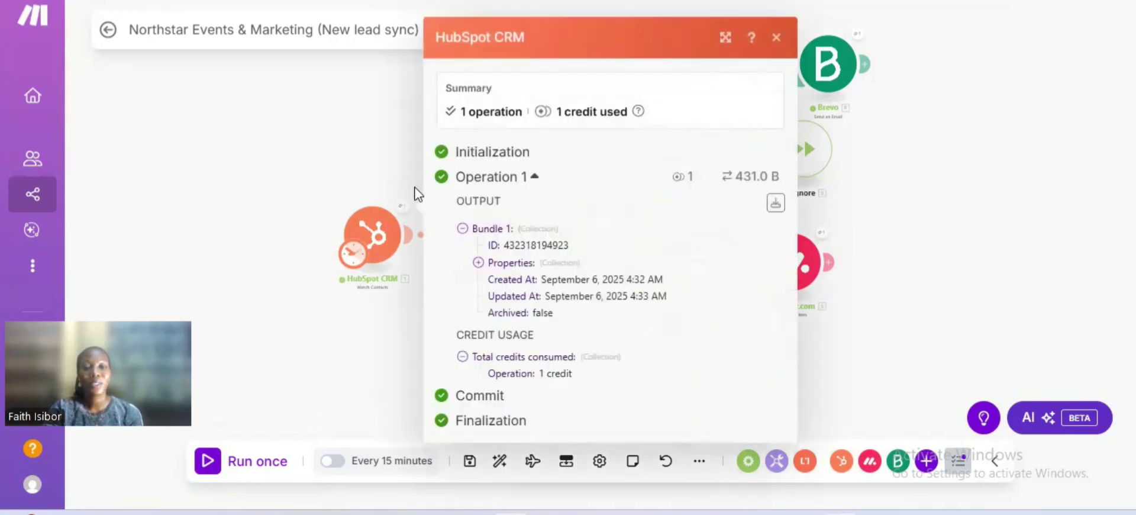
click(777, 38)
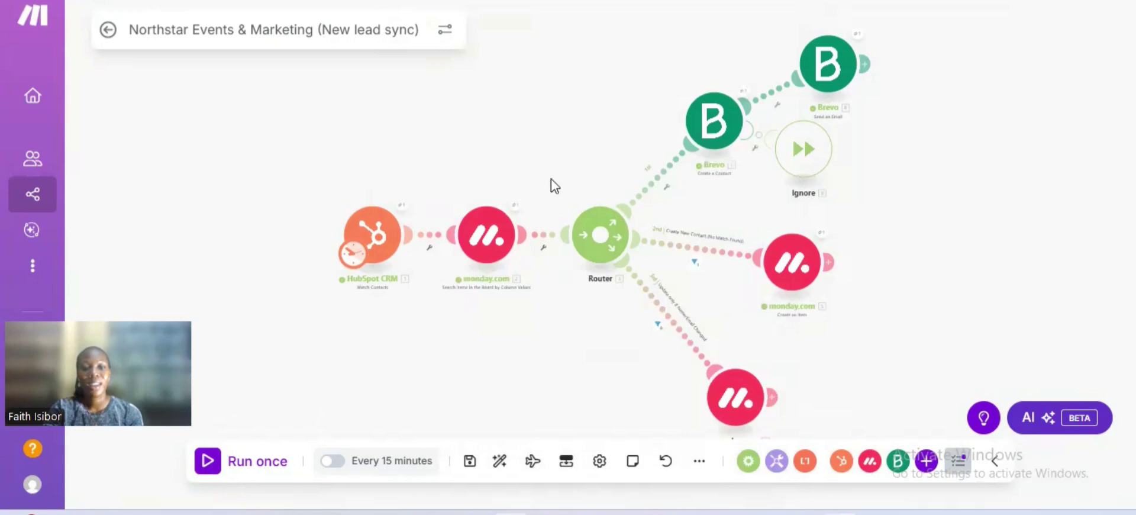
click(516, 204)
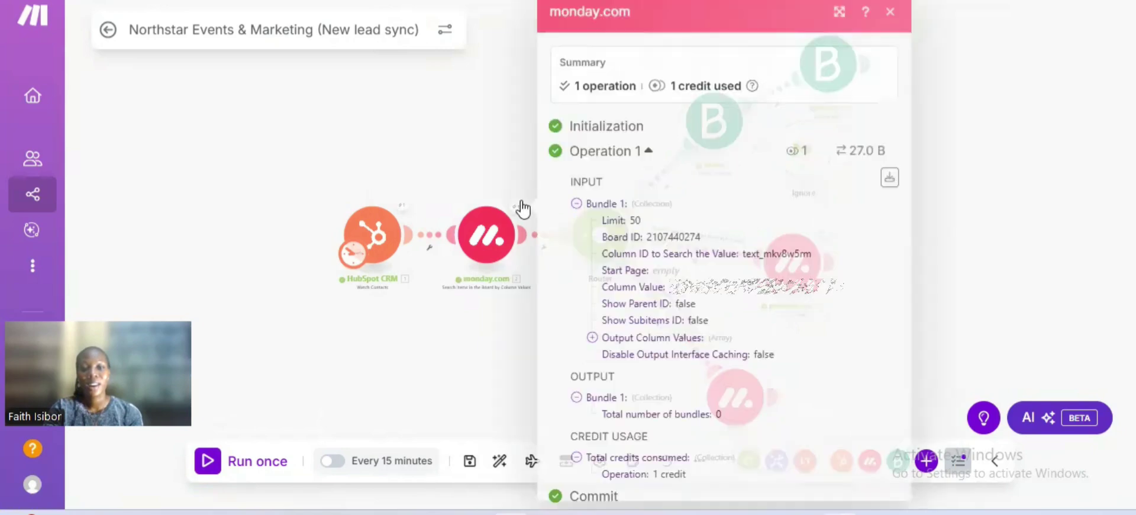
click(891, 13)
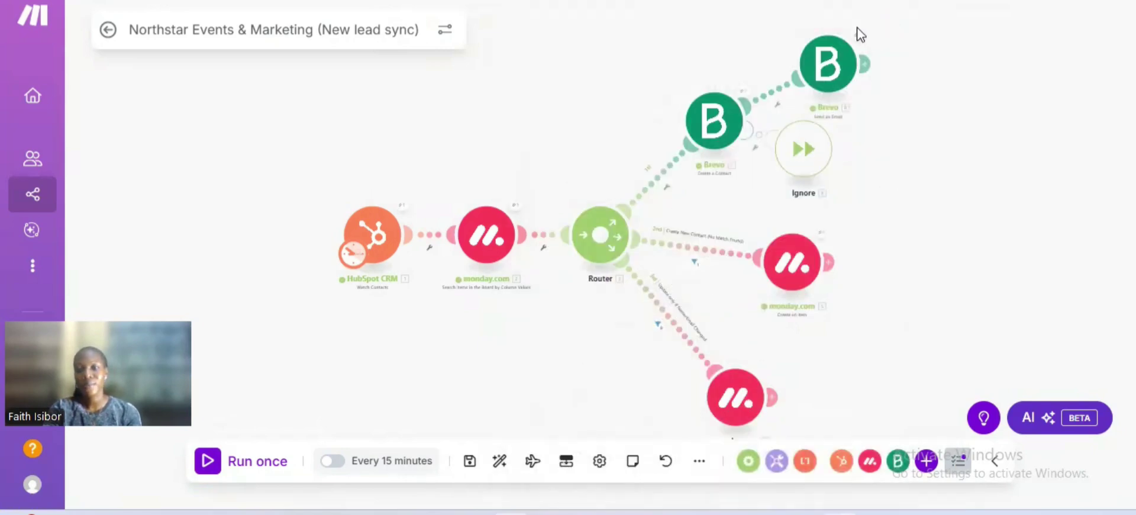
click(858, 35)
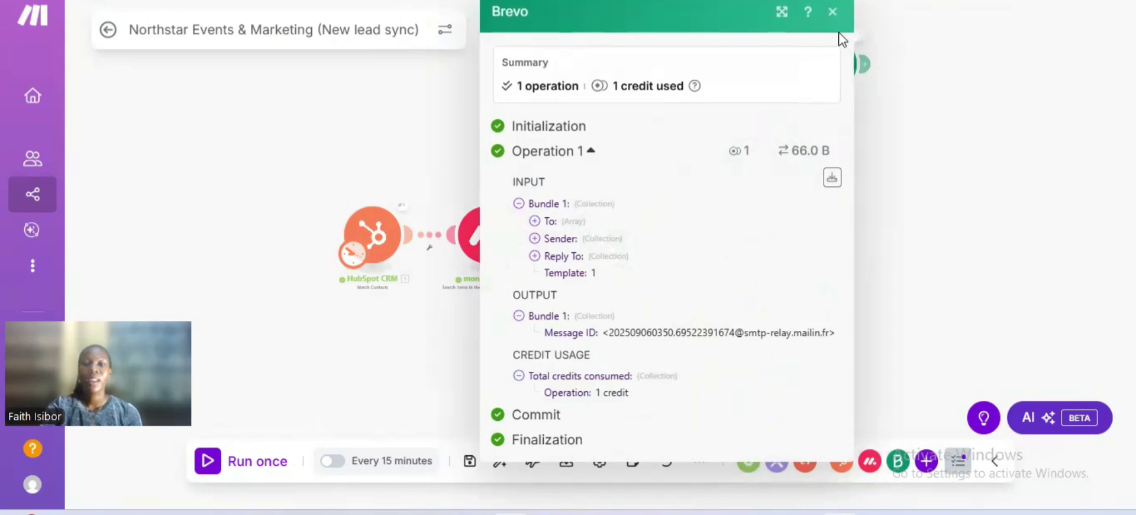
click(833, 13)
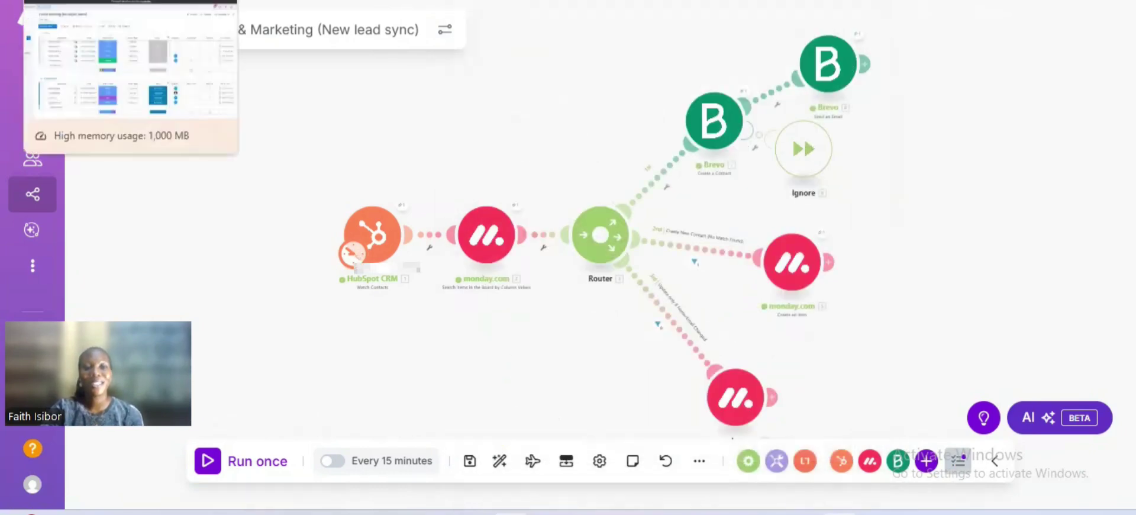
Check the synced lead in monday.com and Brevo's contacts, and open Make's CRM Status sync (Qualified Leads) scenario for editing.
click(71, 0)
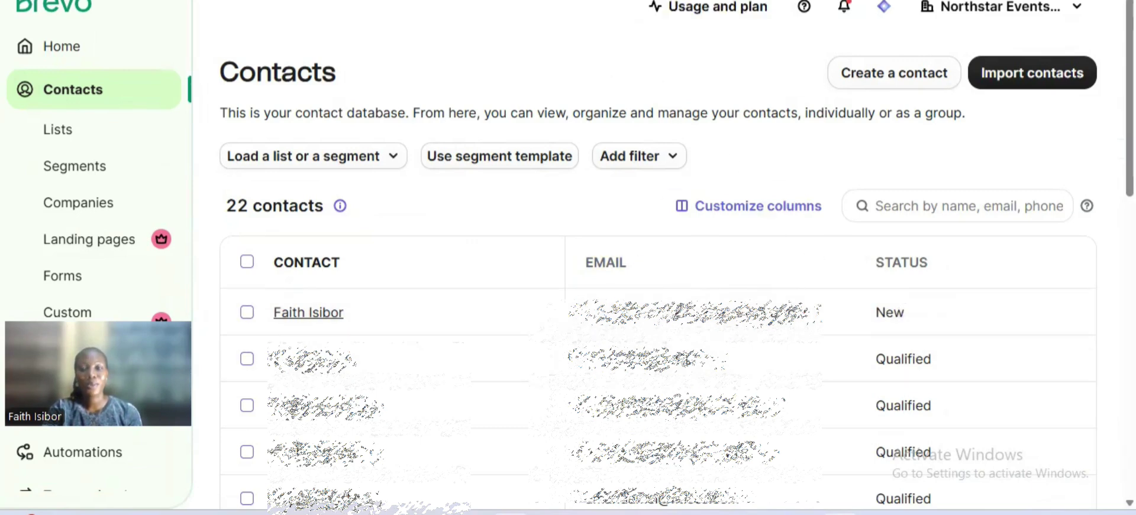
key(ctrl+Tab)
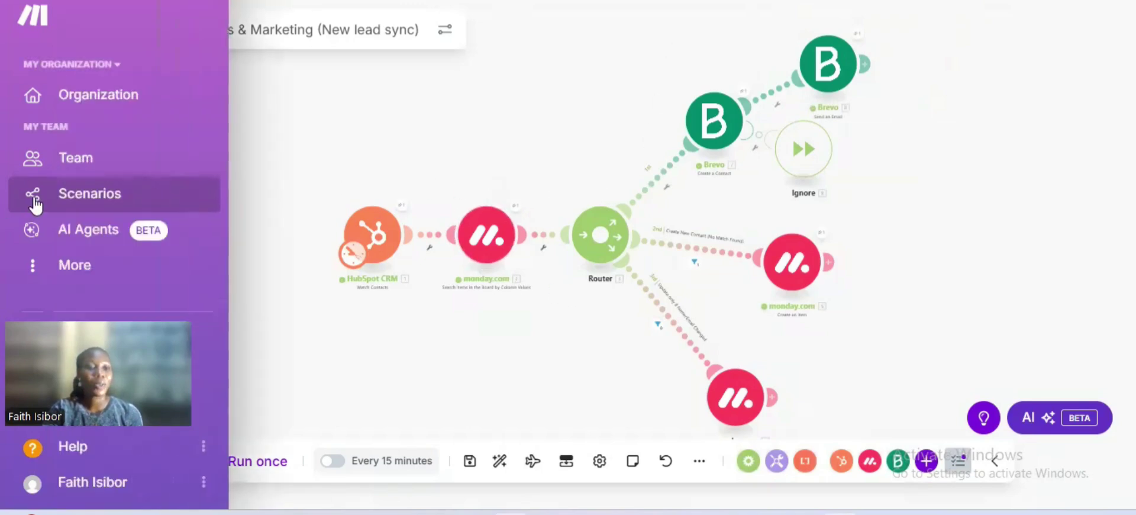
click(34, 196)
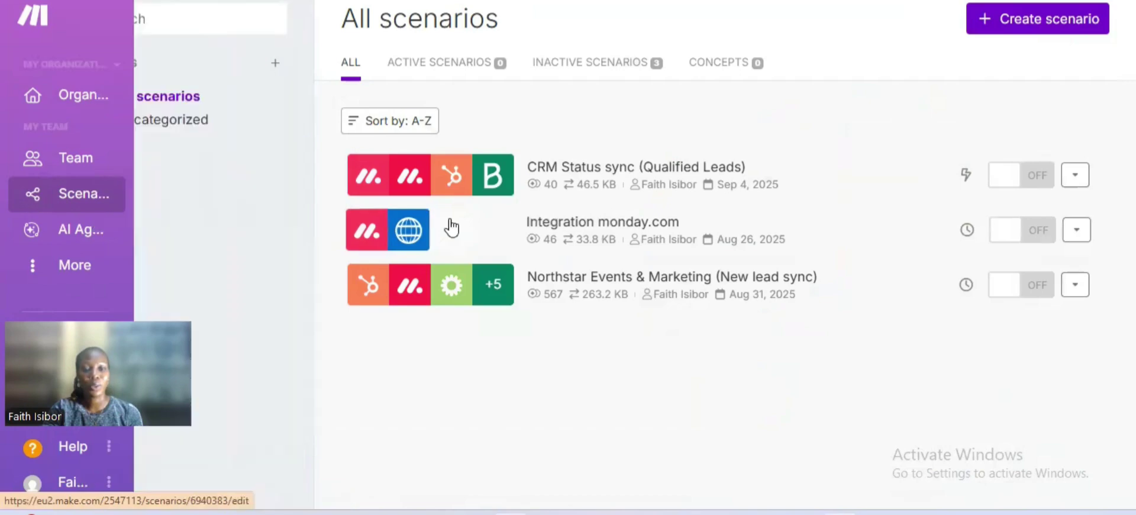
click(478, 187)
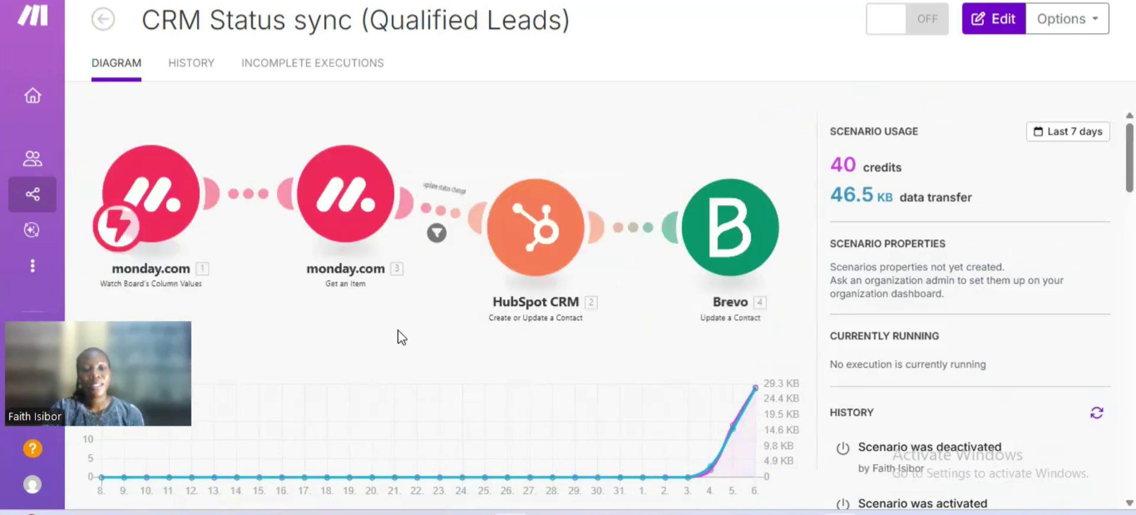
click(397, 336)
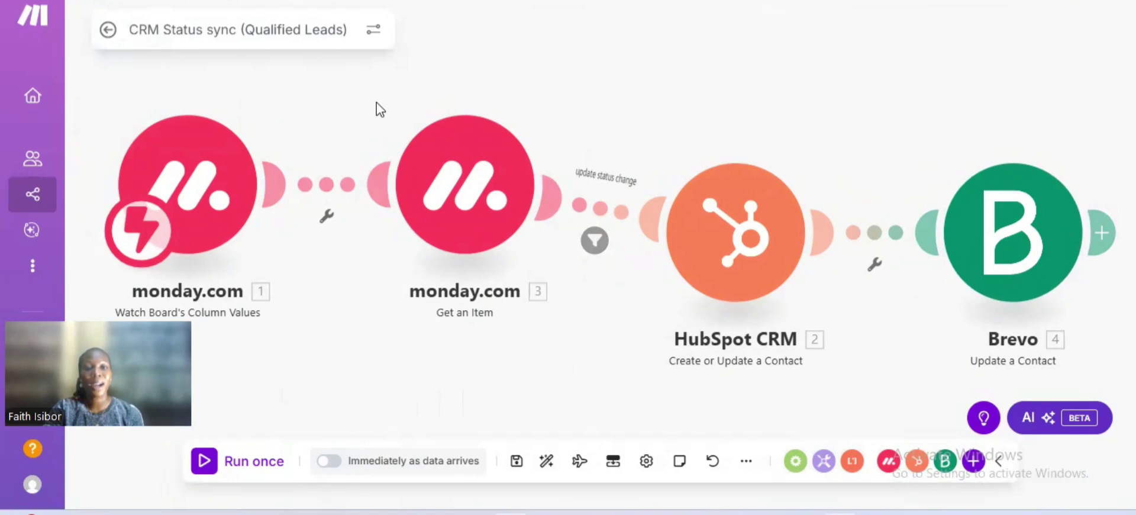
Check the contact statuses in Brevo and review the lead groups on monday.com's Leads Routing (HubSpot Sync) board.
click(284, 1)
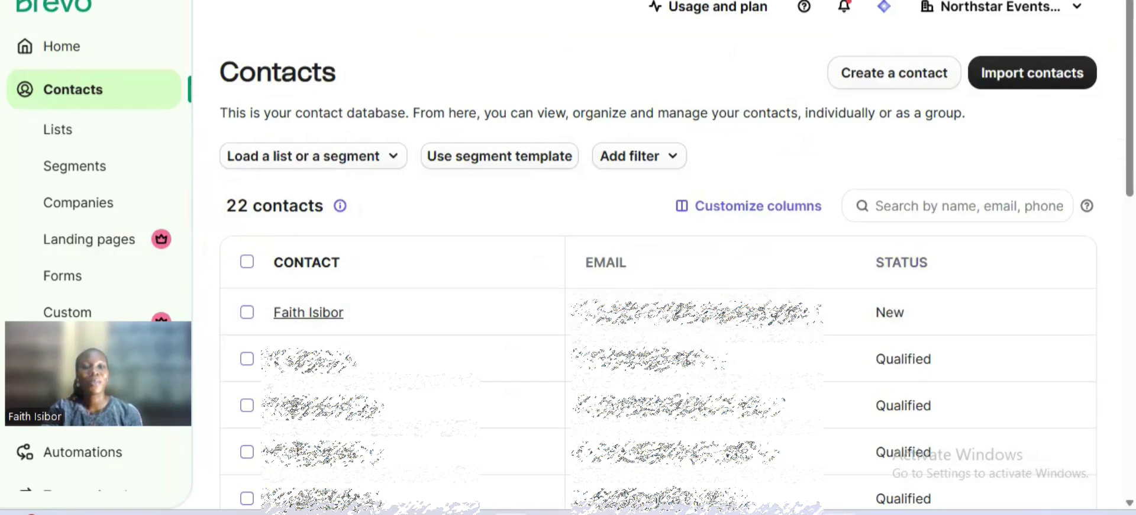
click(71, 1)
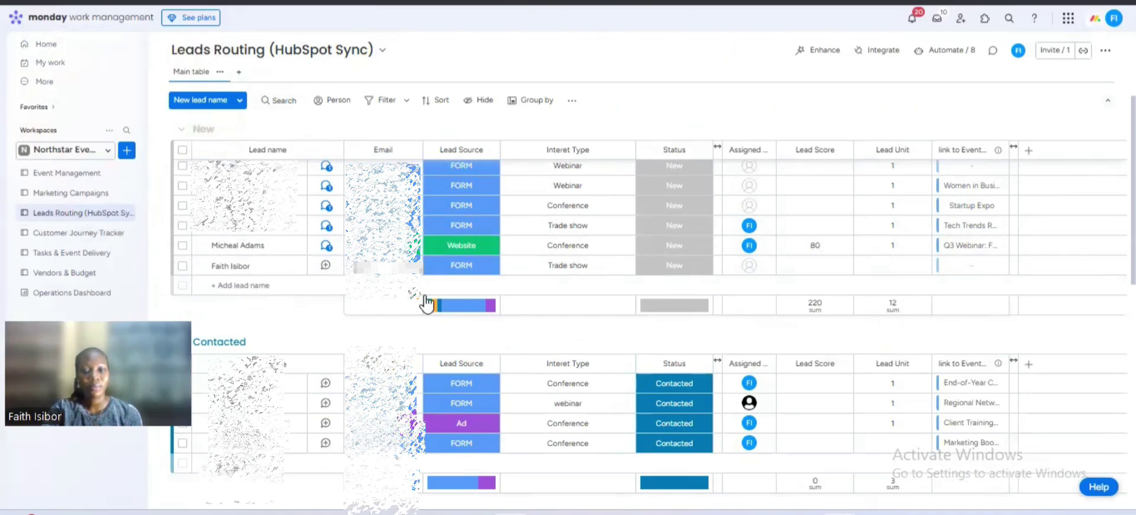
scroll(418, 296, down, 3)
scroll(513, 399, down, 2)
scroll(519, 401, down, 2)
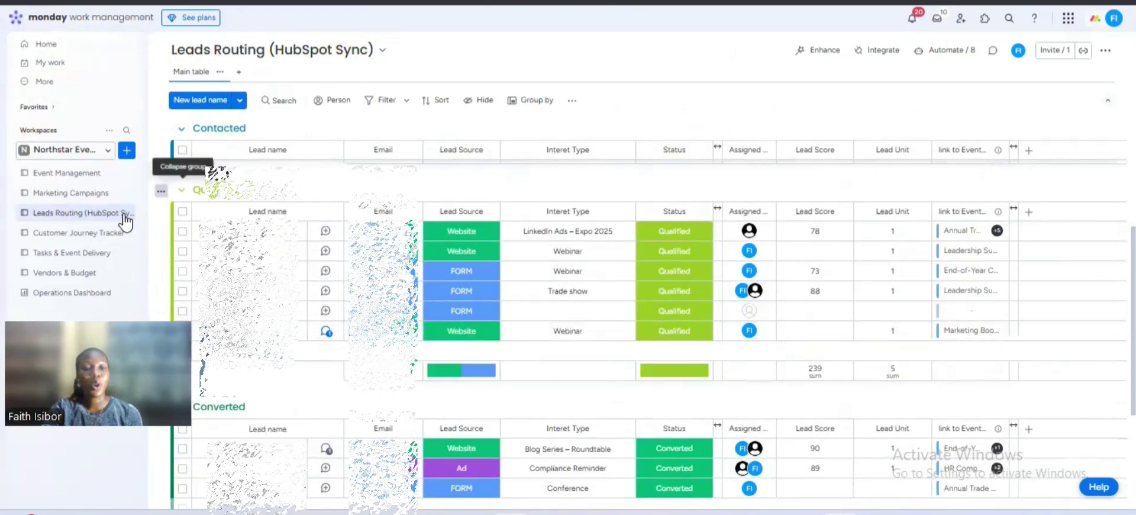
Review the Active, Nurturing and Closed groups of the Customer Journey Tracker and return to the Leads Routing board.
click(86, 237)
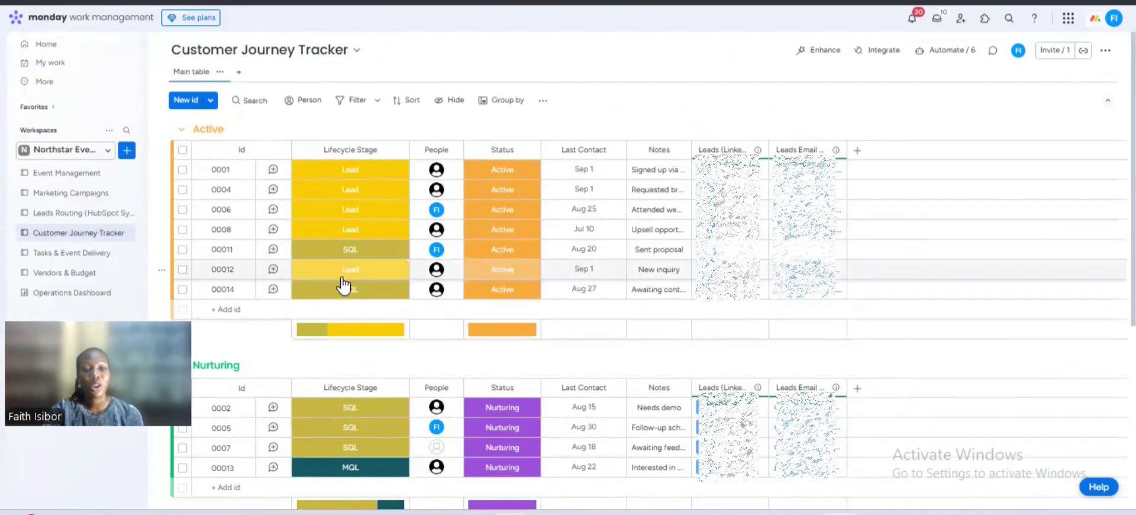
scroll(344, 311, down, 4)
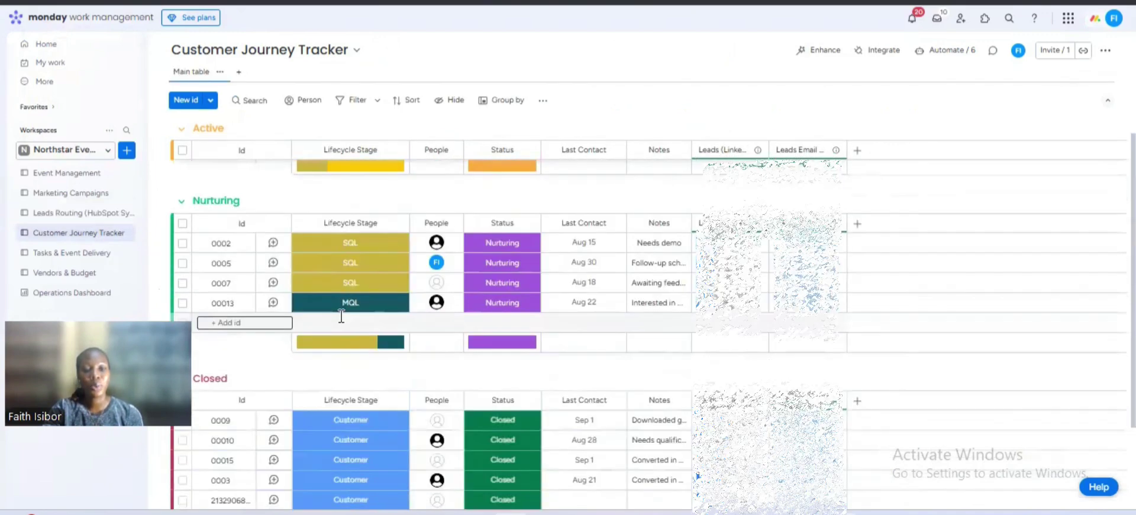
scroll(341, 355, up, 4)
scroll(341, 382, down, 3)
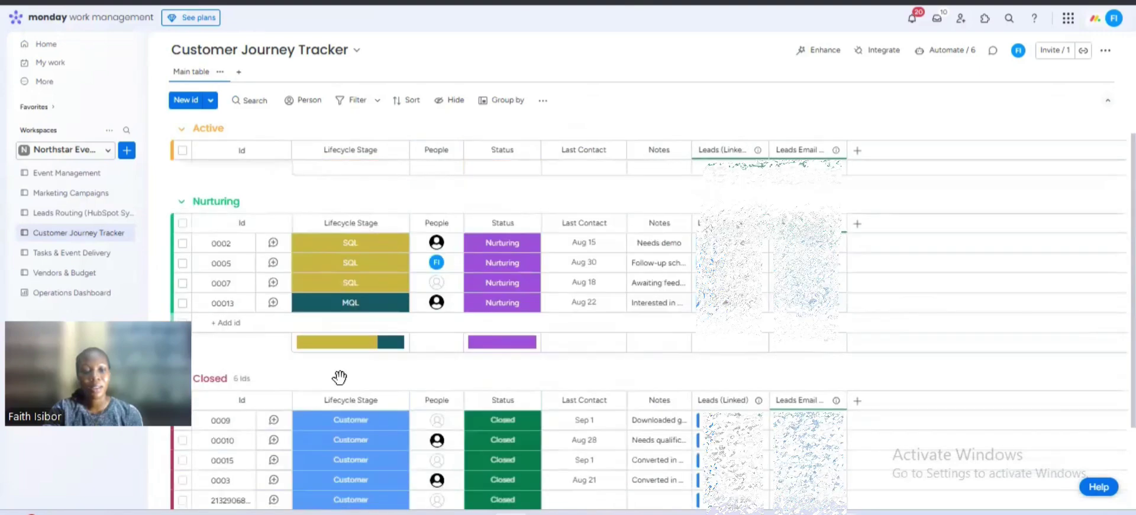
scroll(342, 389, down, 2)
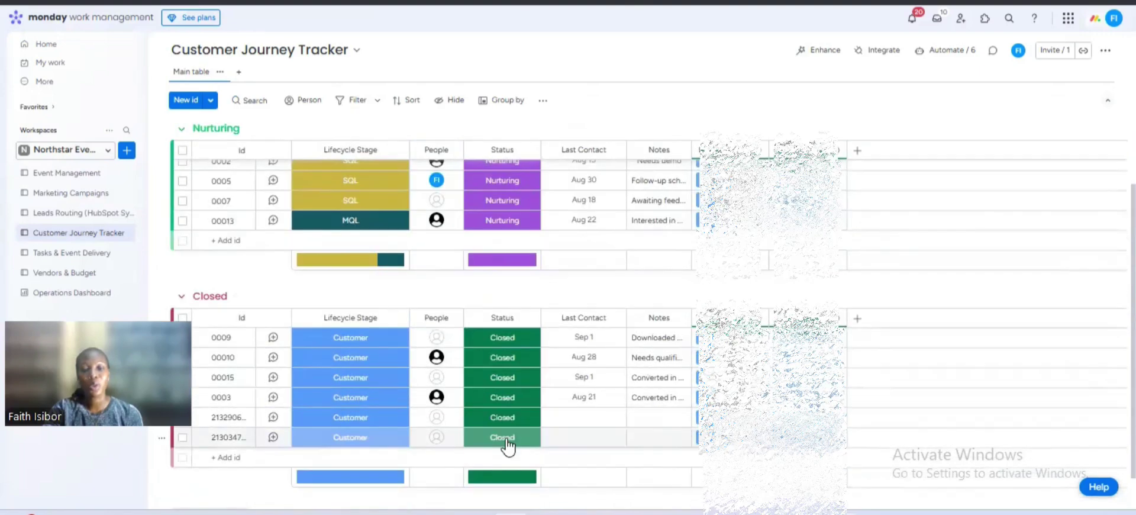
click(75, 216)
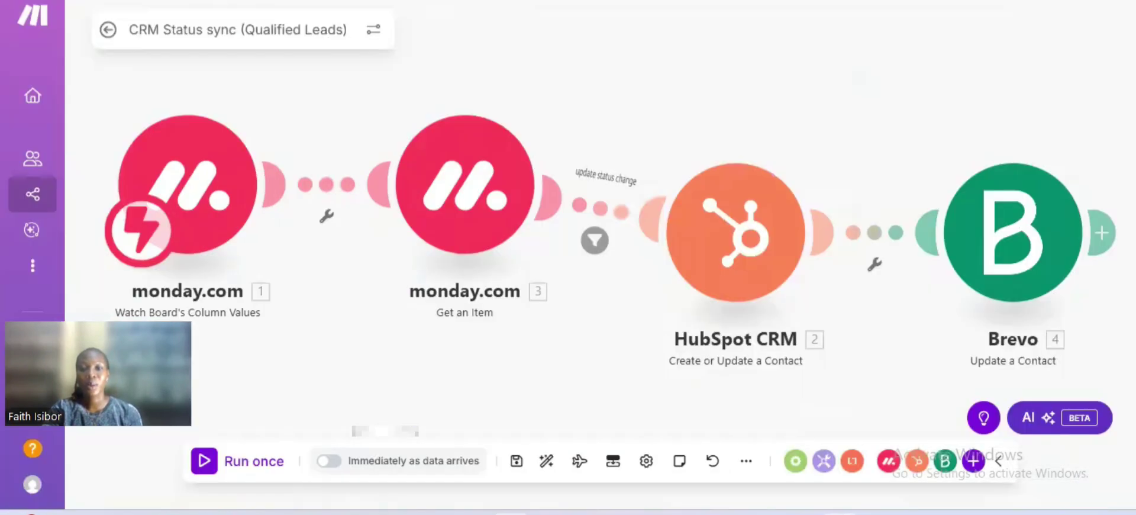
In Make, schedule the CRM Status sync scenario to run immediately as data arrives, and start a single run.
click(329, 461)
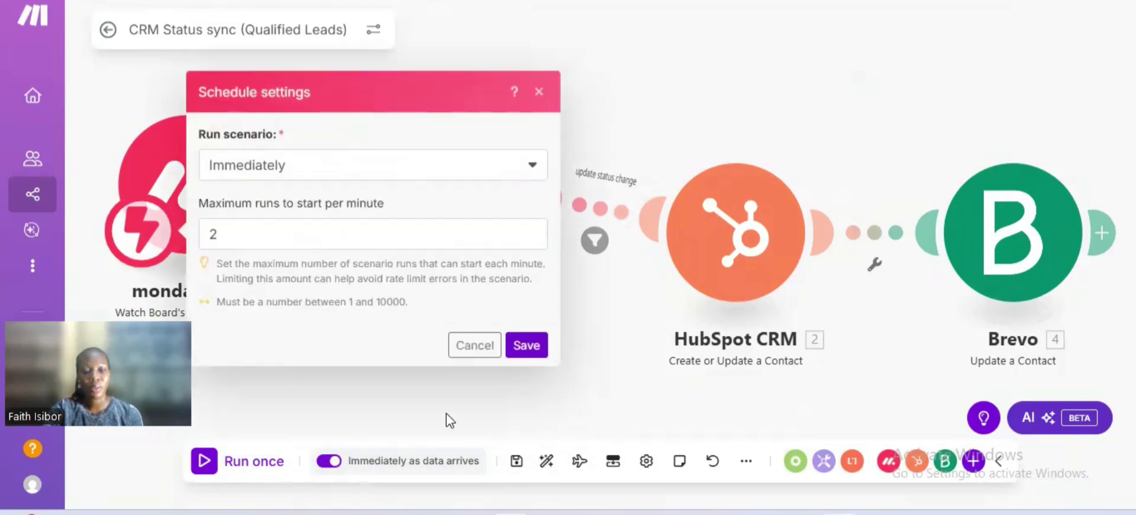
click(526, 350)
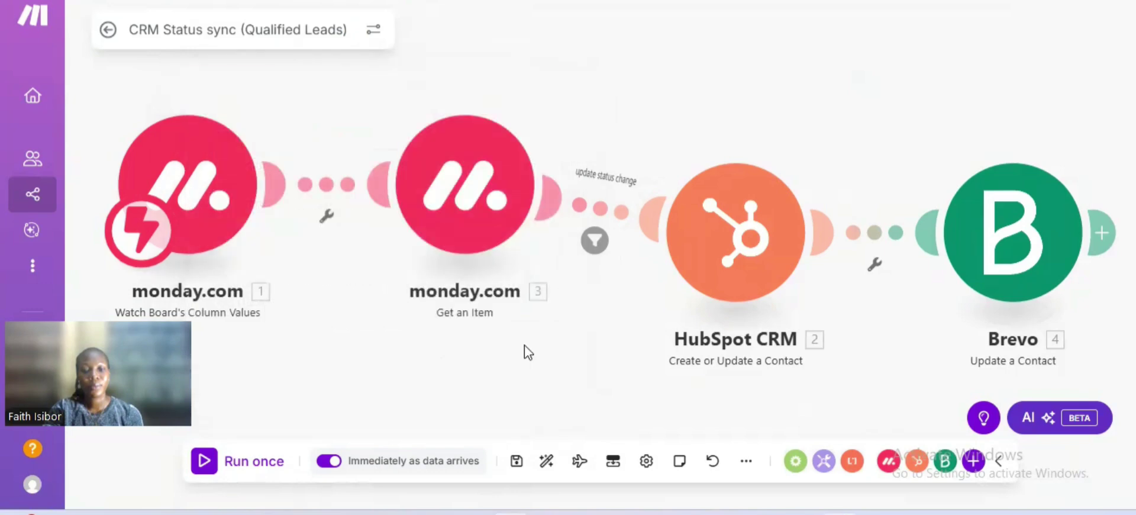
click(225, 467)
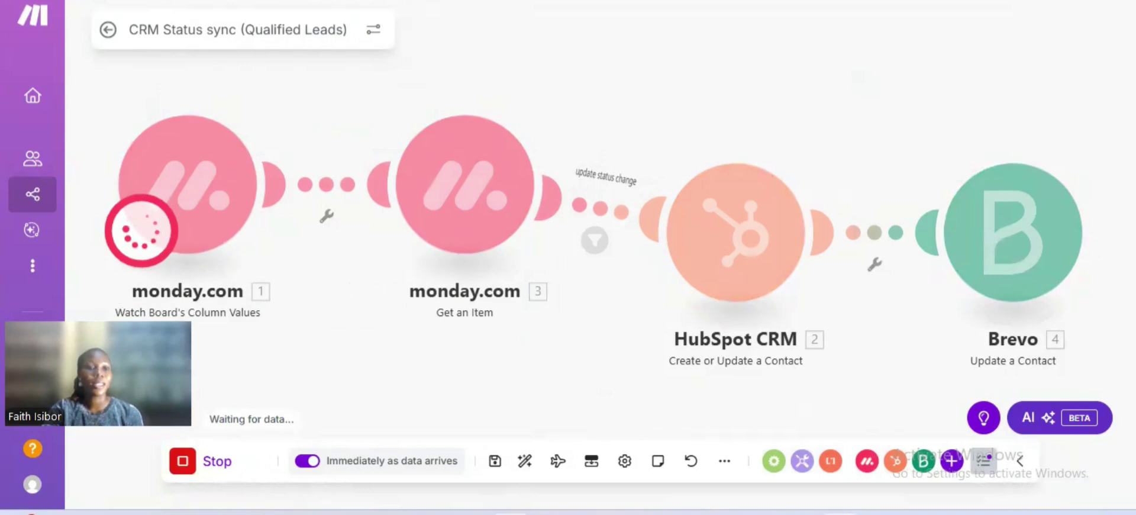
In monday.com, set the status of the last lead in the New group to Qualified and check the Qualified group.
click(166, 1)
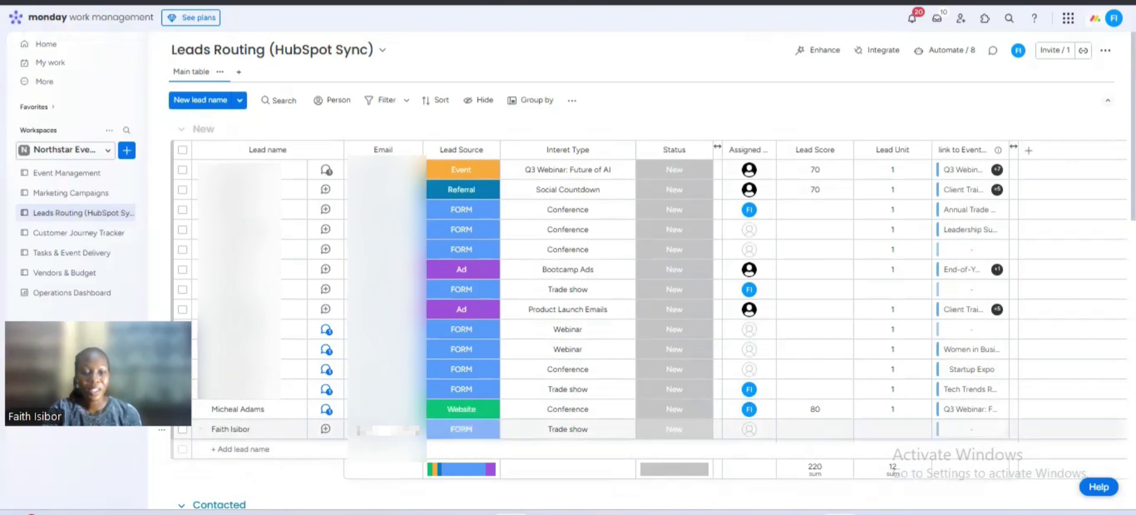
click(660, 431)
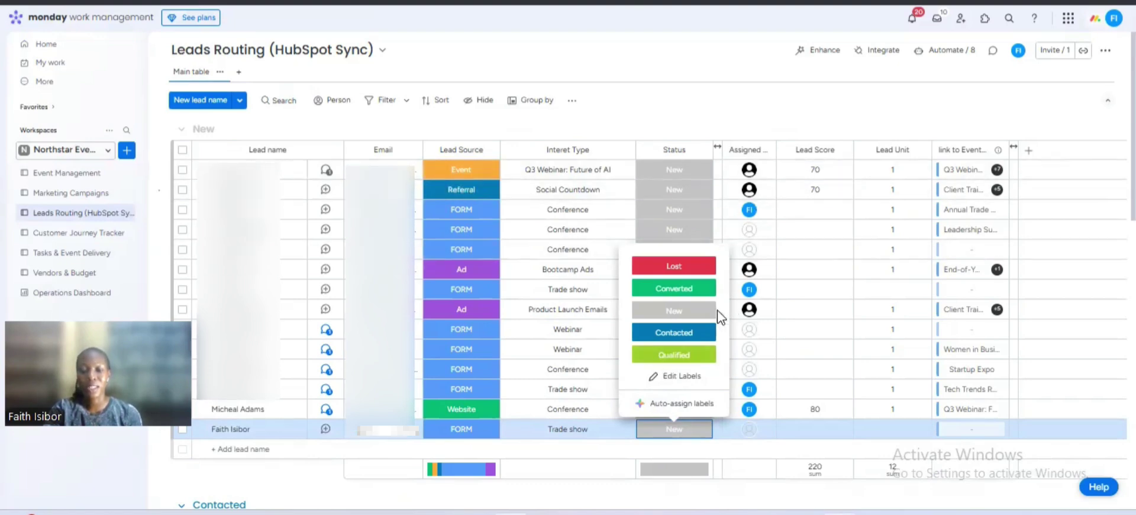
click(679, 355)
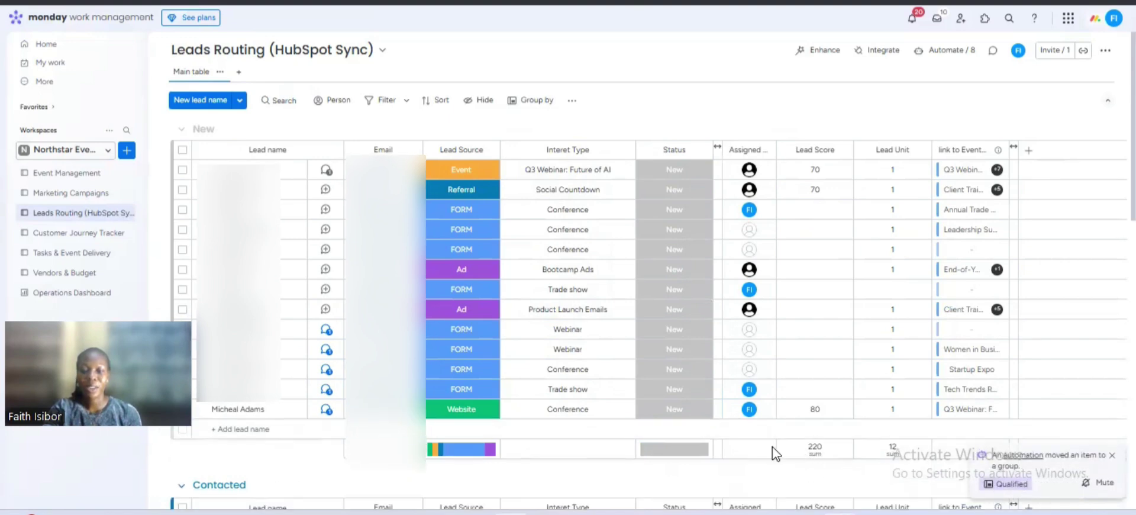
scroll(772, 454, down, 4)
scroll(772, 454, down, 3)
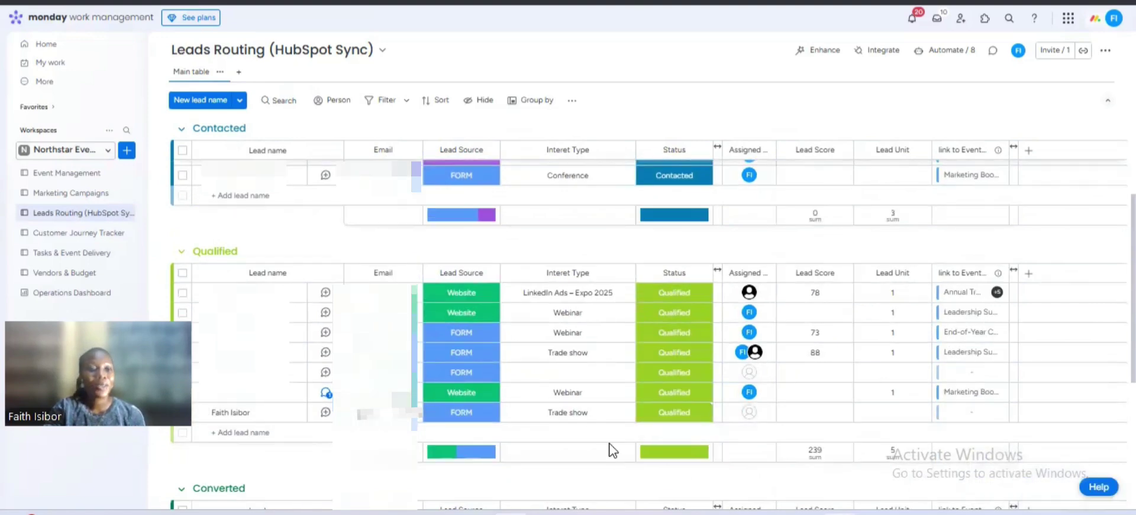
Review the Active, Nurturing and Closed groups on the Customer Journey Tracker board.
click(81, 234)
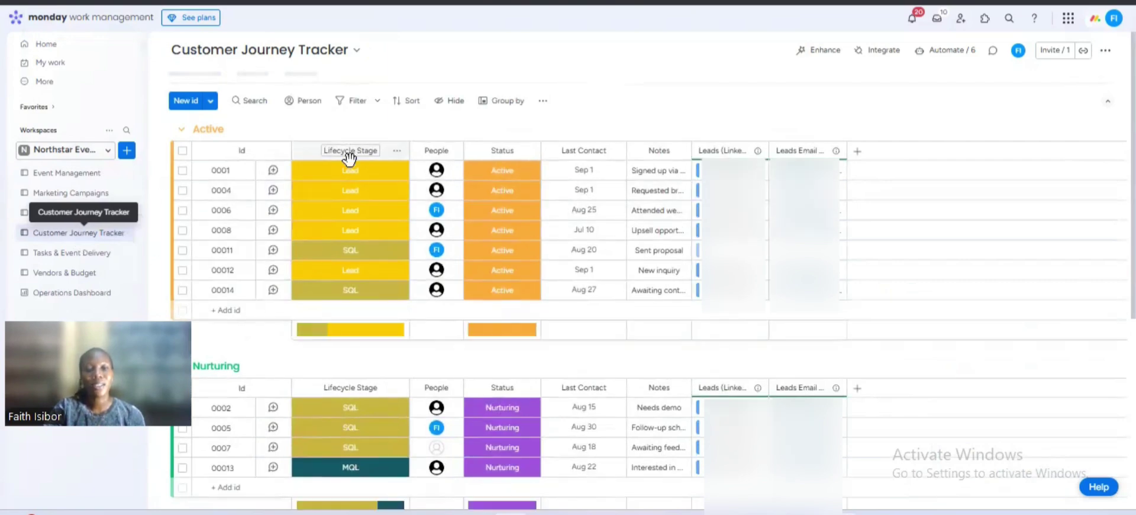
scroll(365, 255, down, 3)
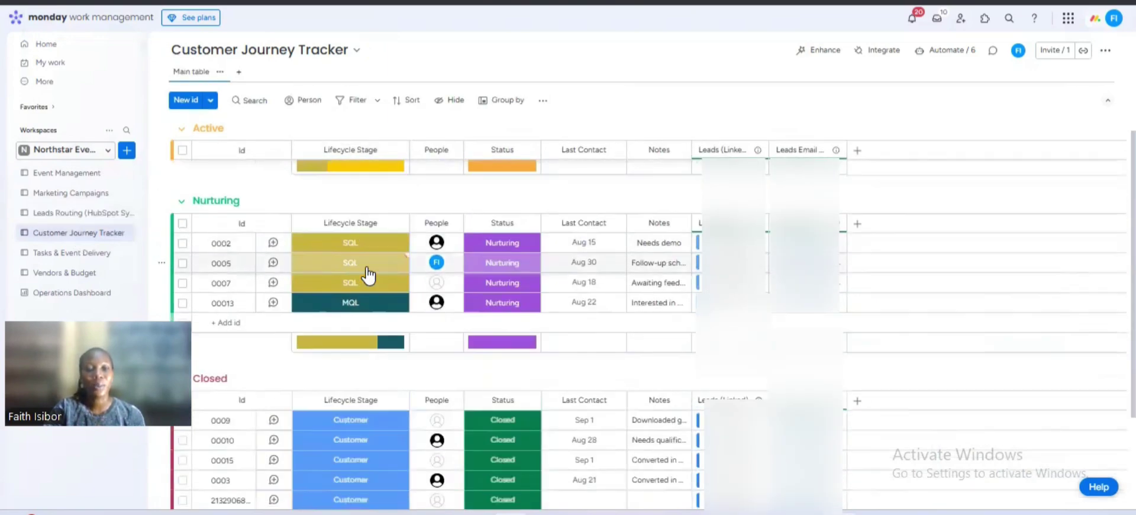
scroll(368, 276, down, 3)
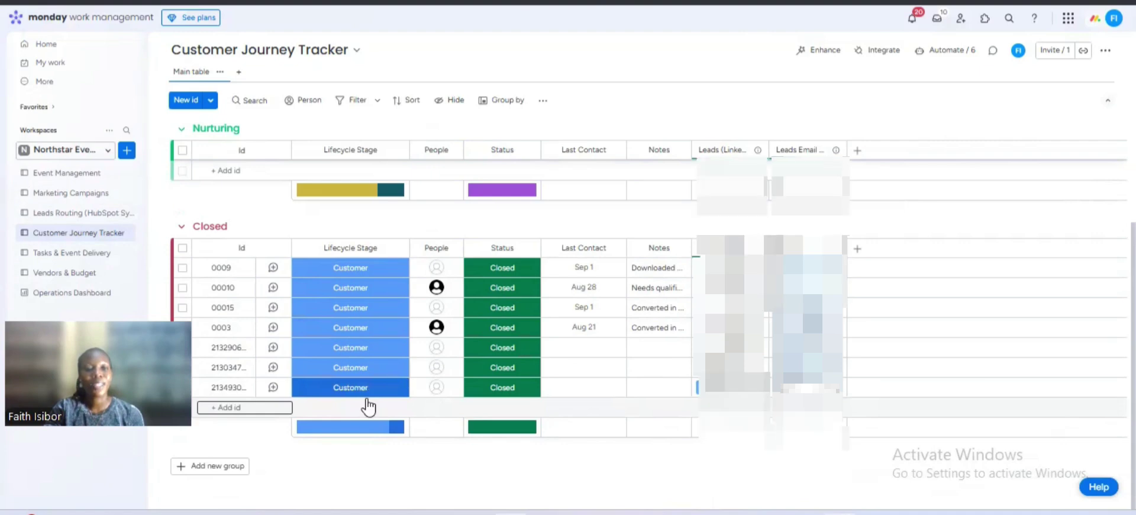
scroll(367, 398, up, 4)
scroll(368, 405, up, 1)
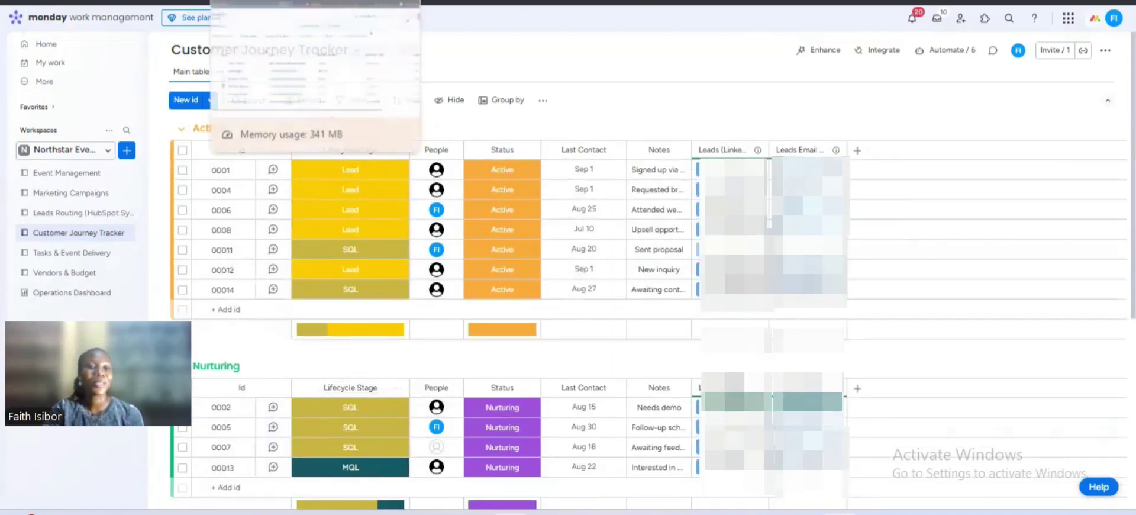
Check the newest contact's lifecycle stage in HubSpot, and refresh the Brevo contact list to check the same contact's status.
click(237, 2)
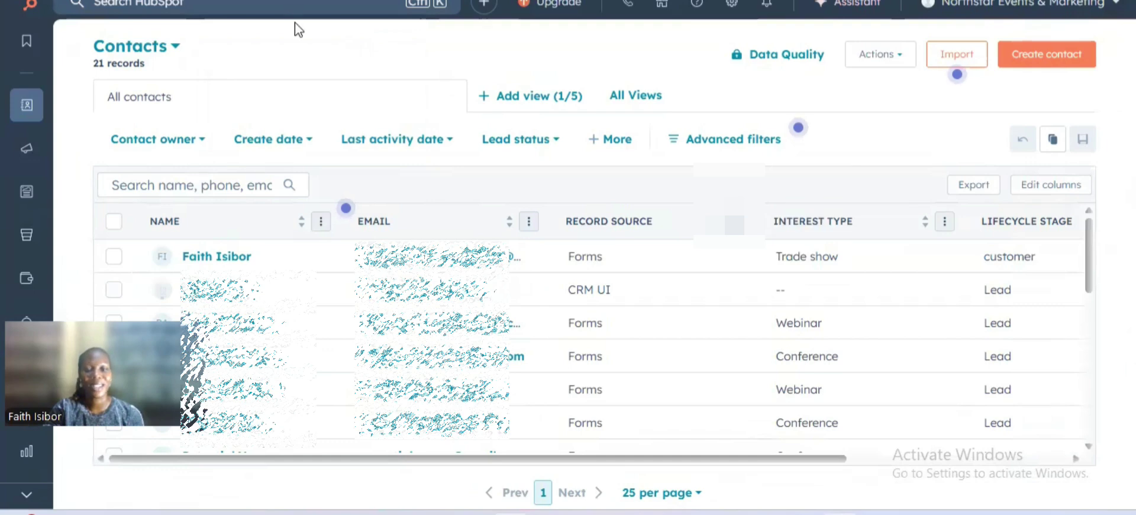
click(1005, 263)
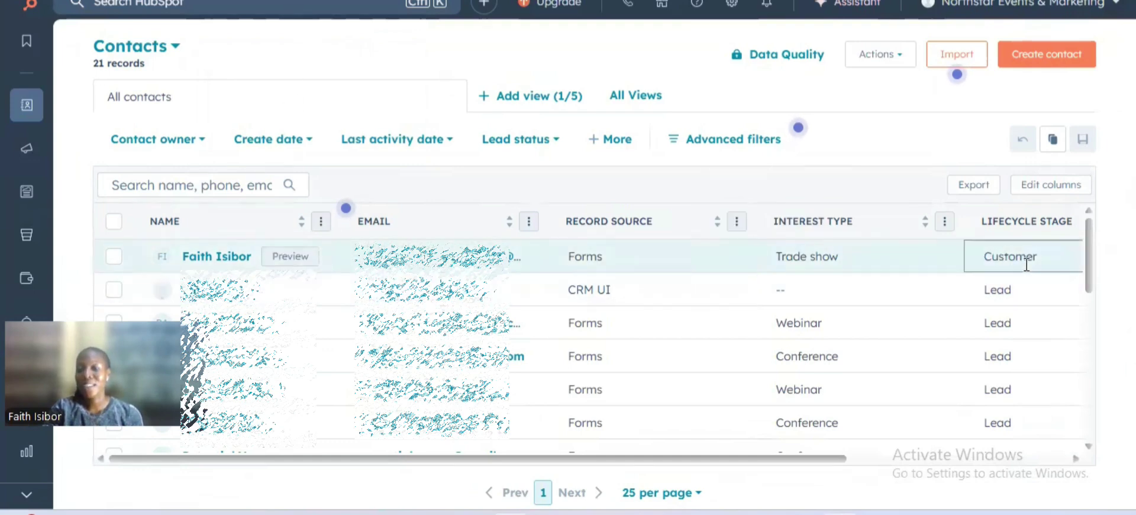
click(962, 269)
click(996, 292)
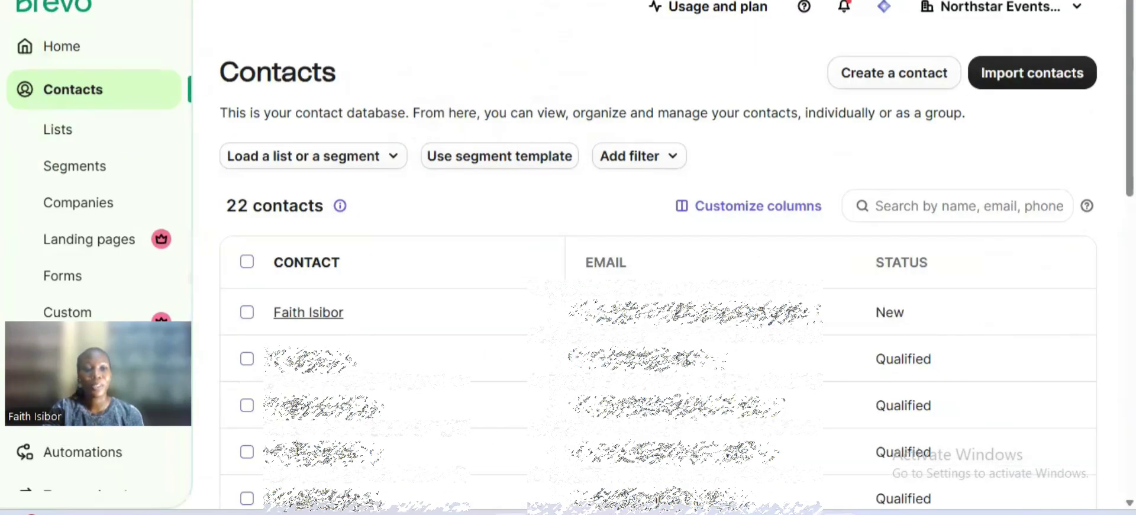
key(F5)
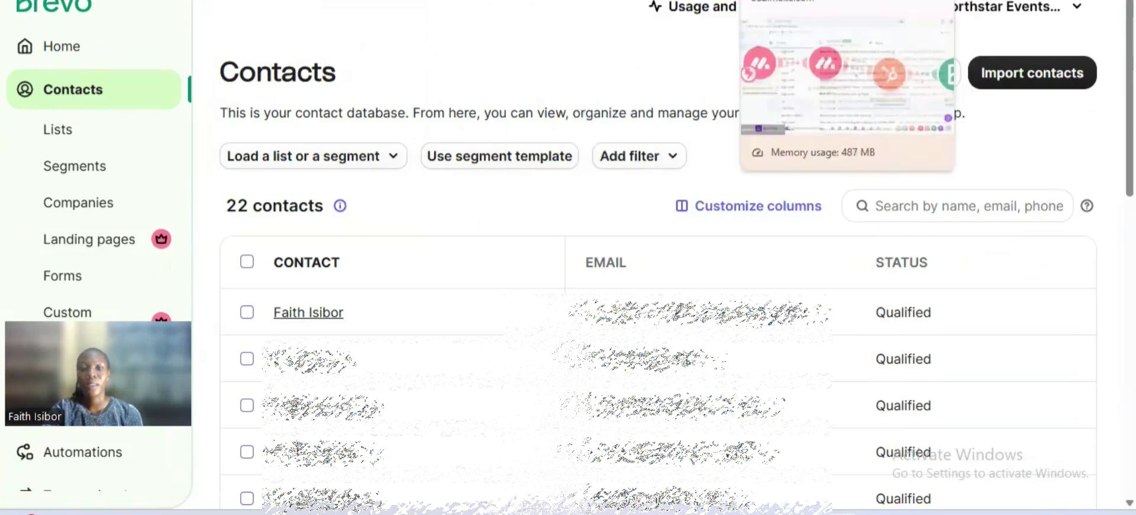
Switch to Make and go from the CRM Status sync (Qualified Leads) scenario to the list of all scenarios.
click(793, 1)
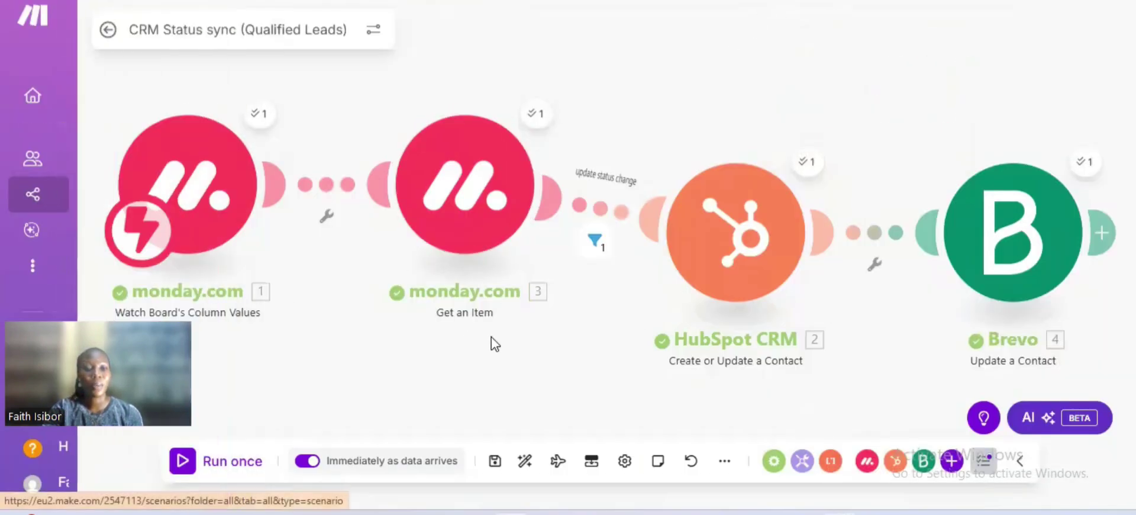
mouse_move(45, 192)
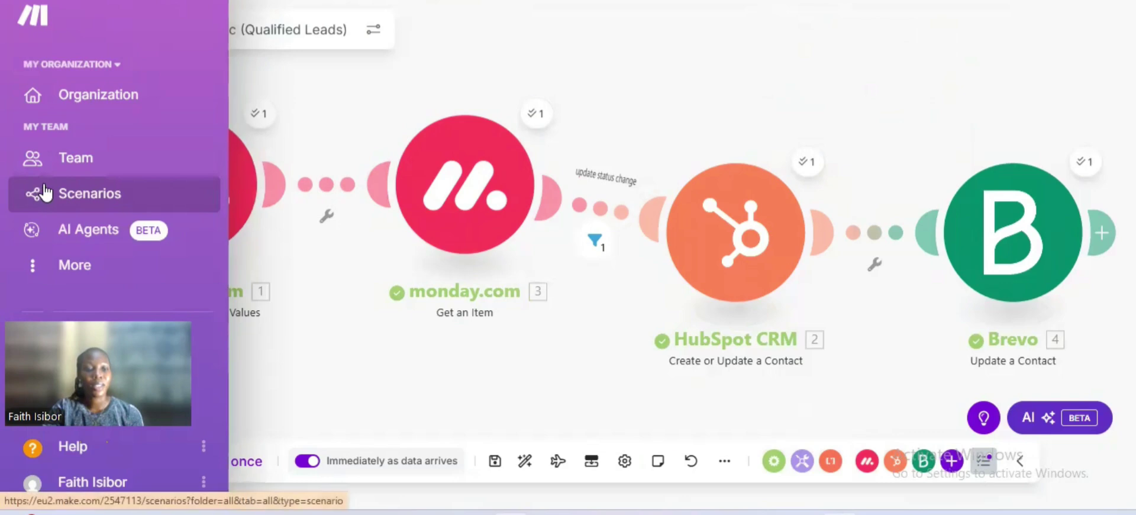
click(93, 200)
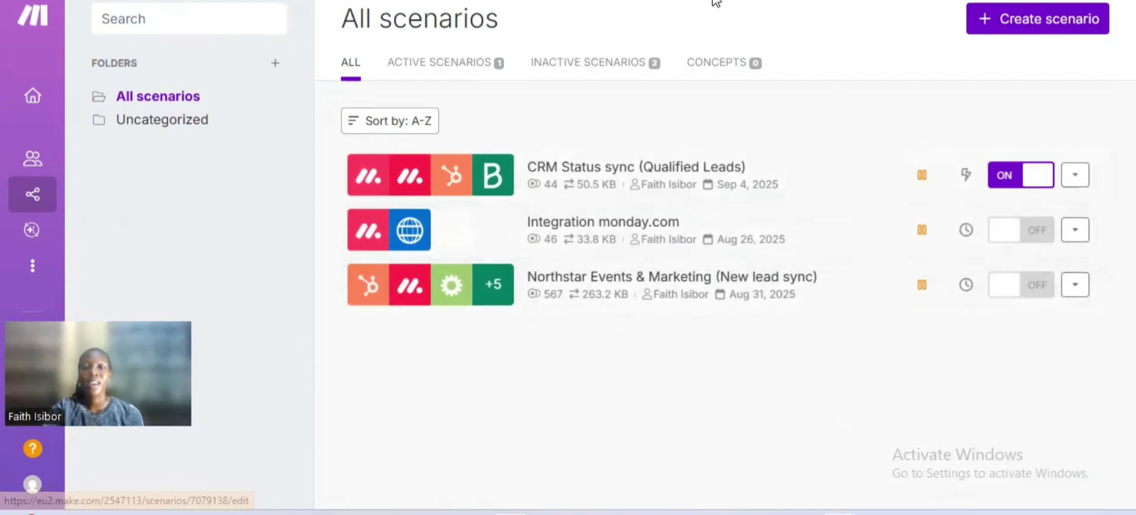
Read the Northstar Events & Marketing sign-up thank-you email in Gmail and return to the inbox.
click(533, 1)
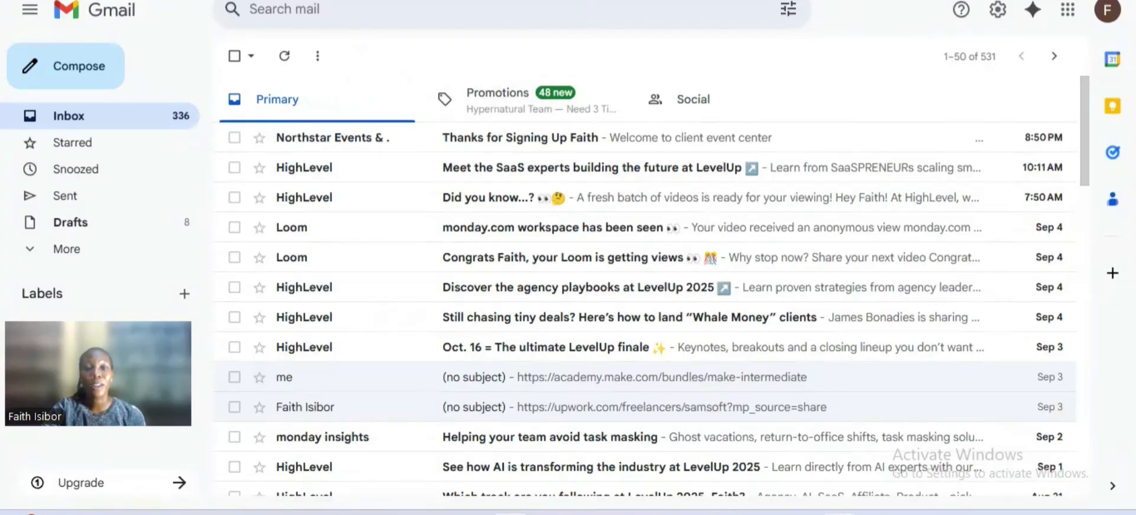
click(407, 20)
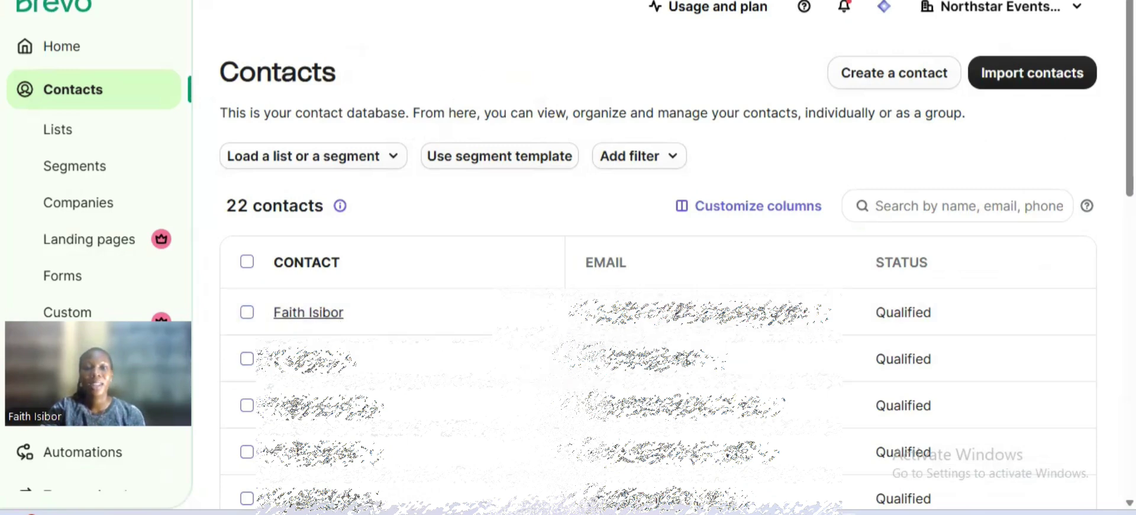
click(467, 2)
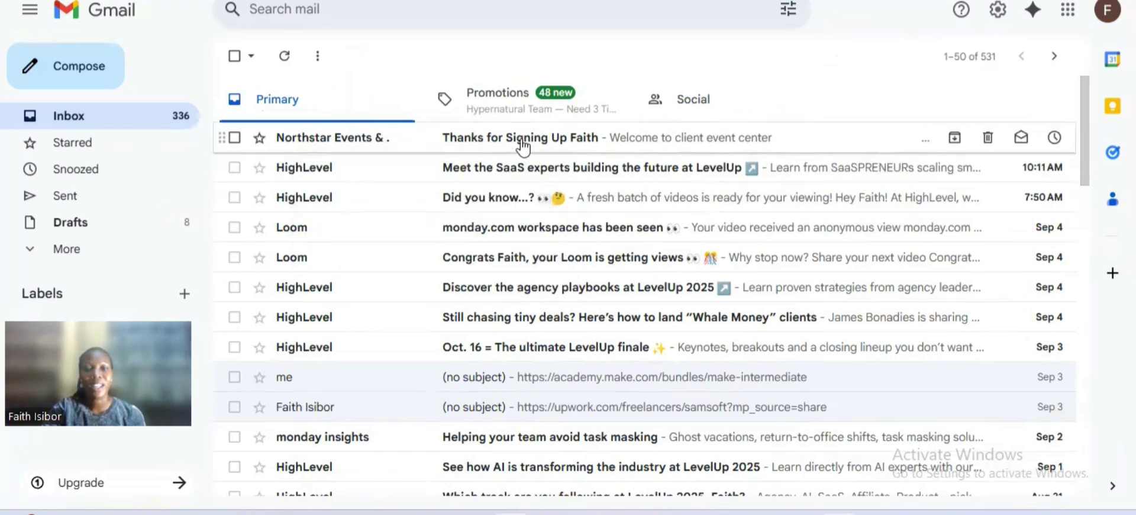
click(578, 143)
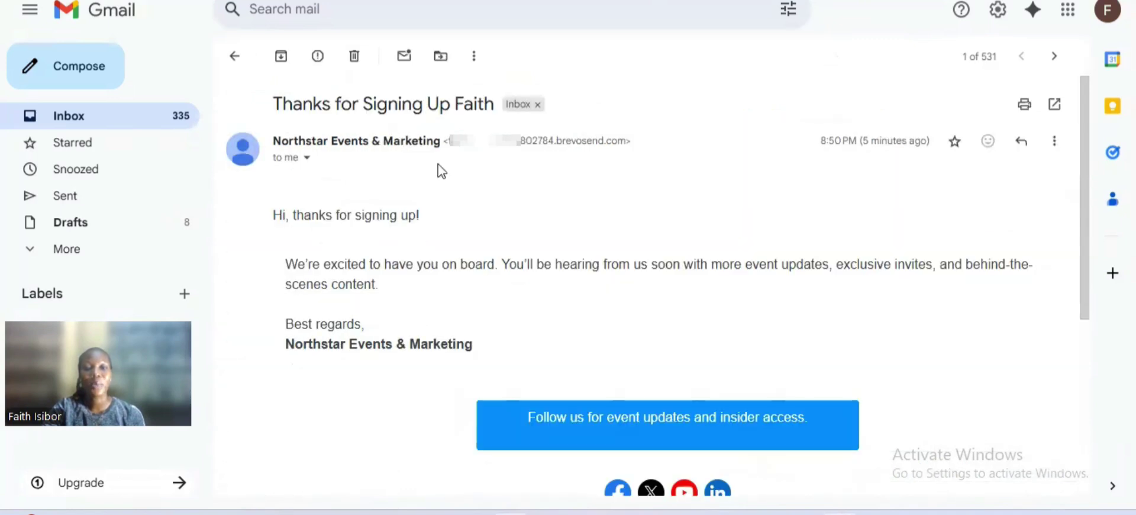
scroll(449, 178, down, 5)
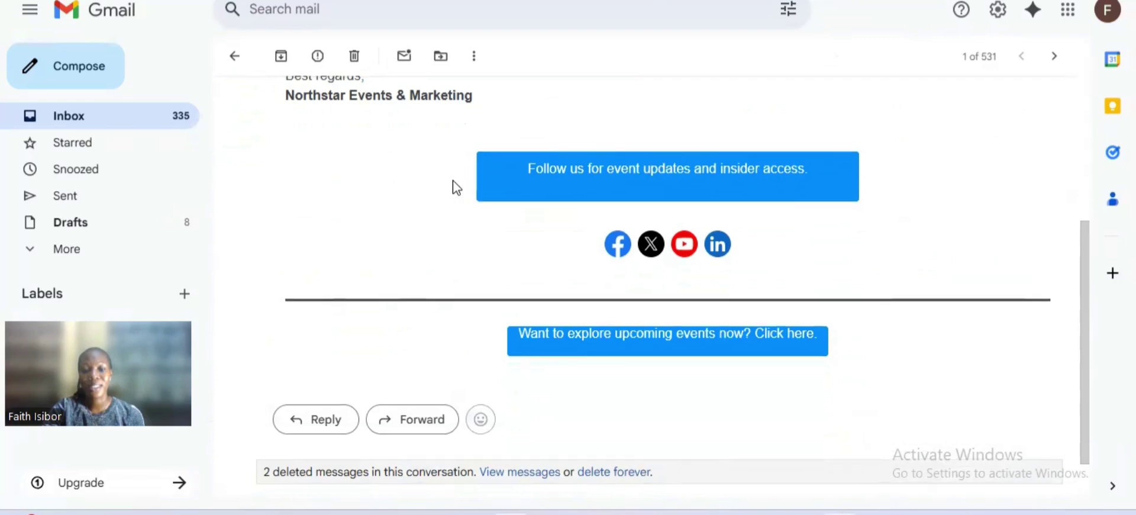
scroll(456, 187, up, 5)
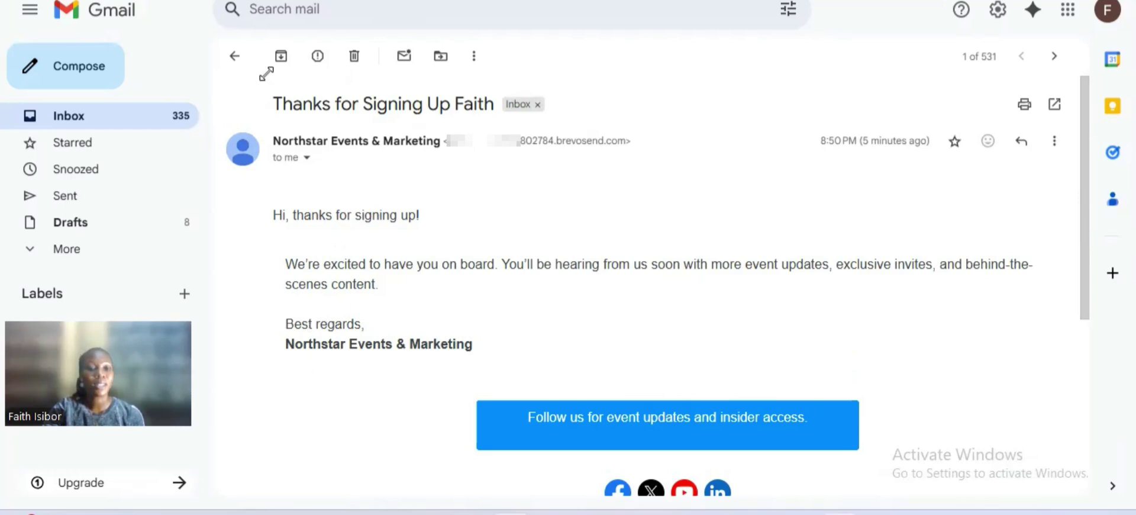
click(233, 59)
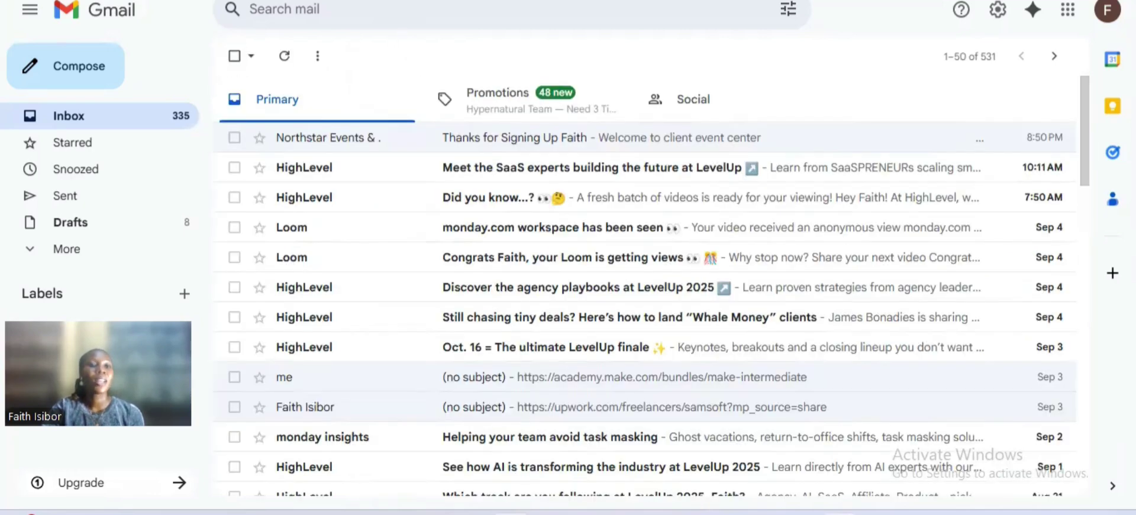
In monday.com, review the list of automations on the Event Management board.
click(89, 1)
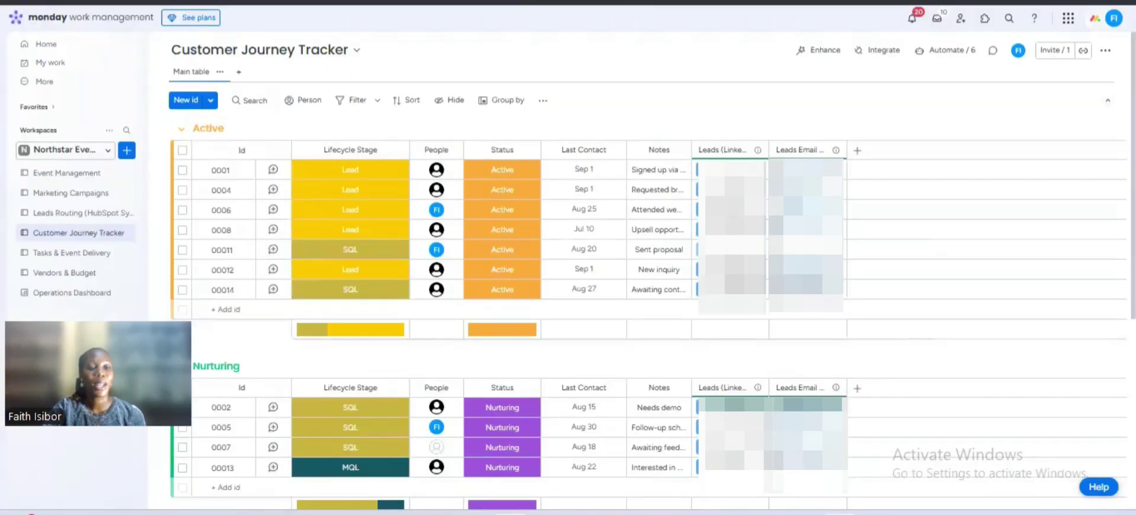
click(74, 176)
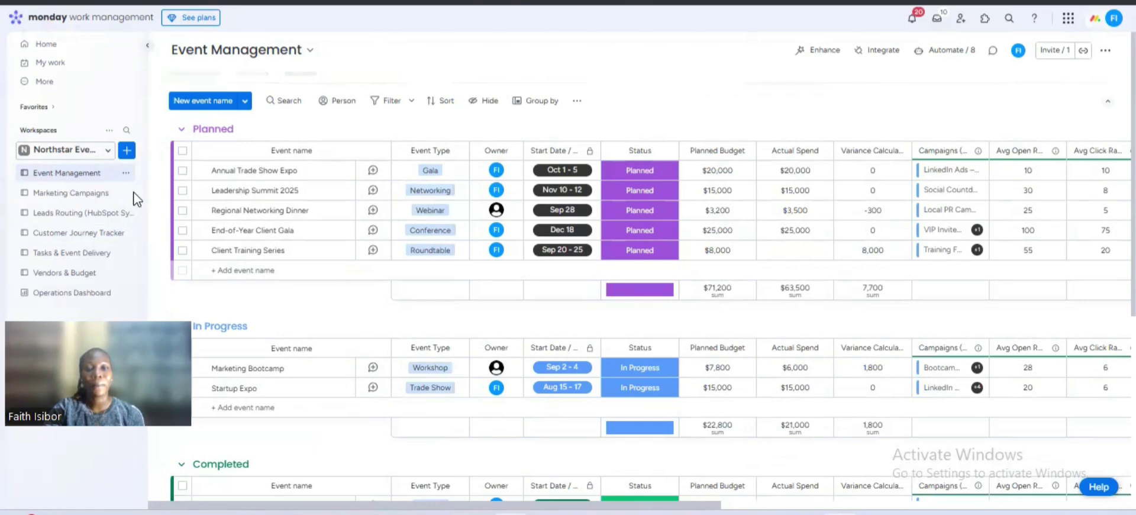
click(955, 51)
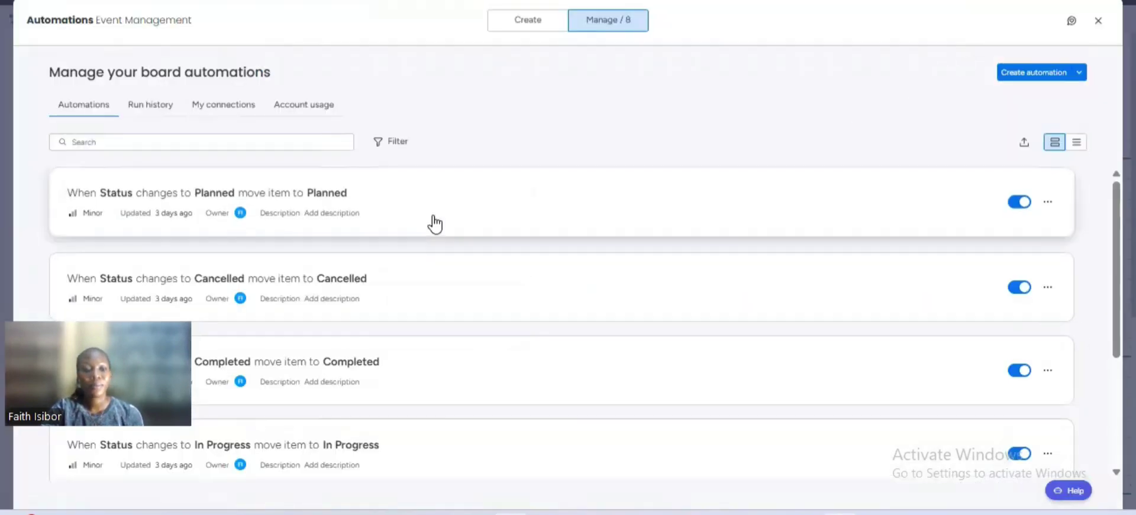
scroll(435, 223, down, 4)
scroll(435, 224, down, 1)
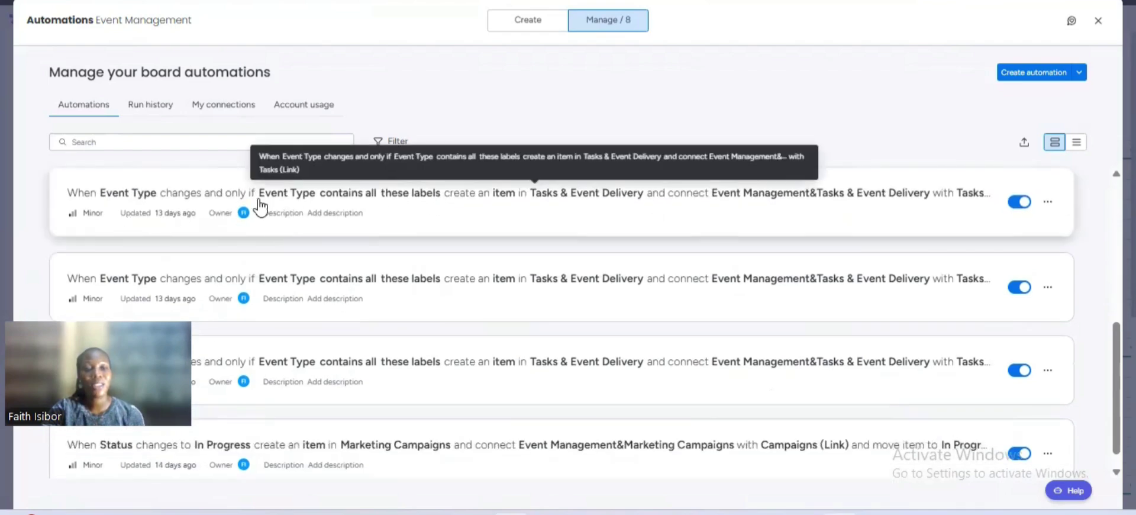
Inspect the label condition of the Event Type automation that creates an item in Tasks & Event Delivery, and close the automations without changes.
click(431, 212)
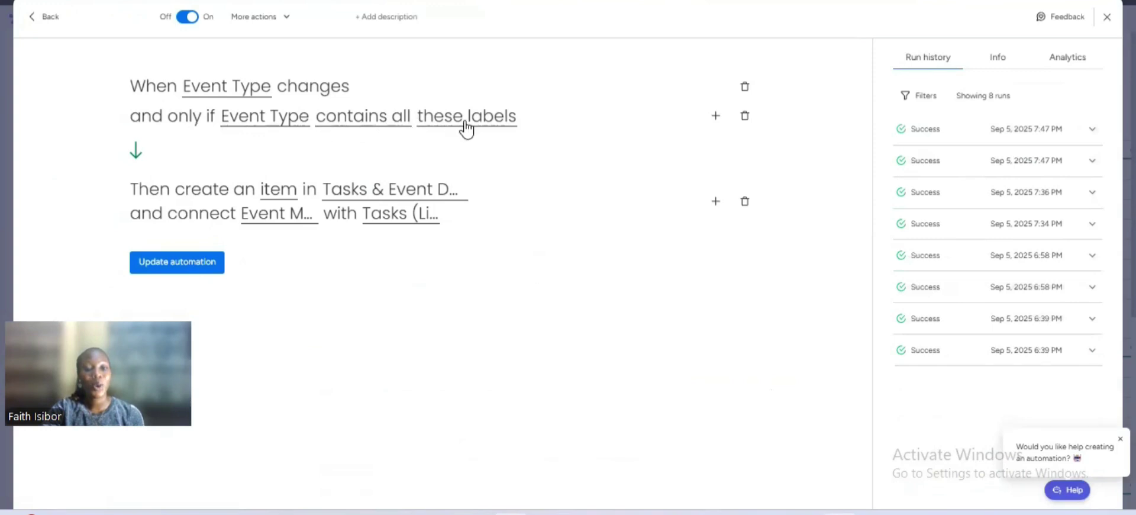
click(498, 127)
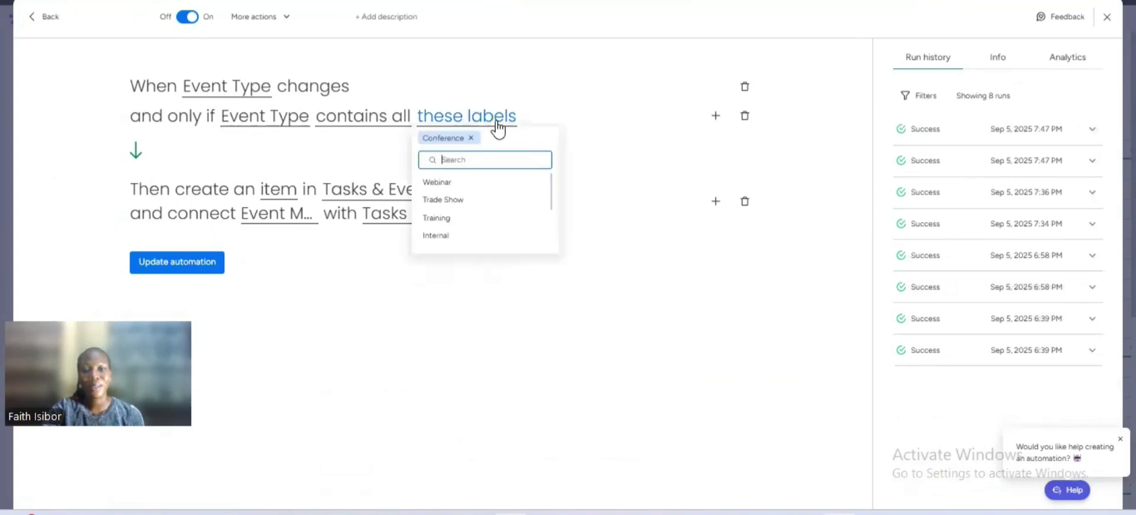
click(380, 141)
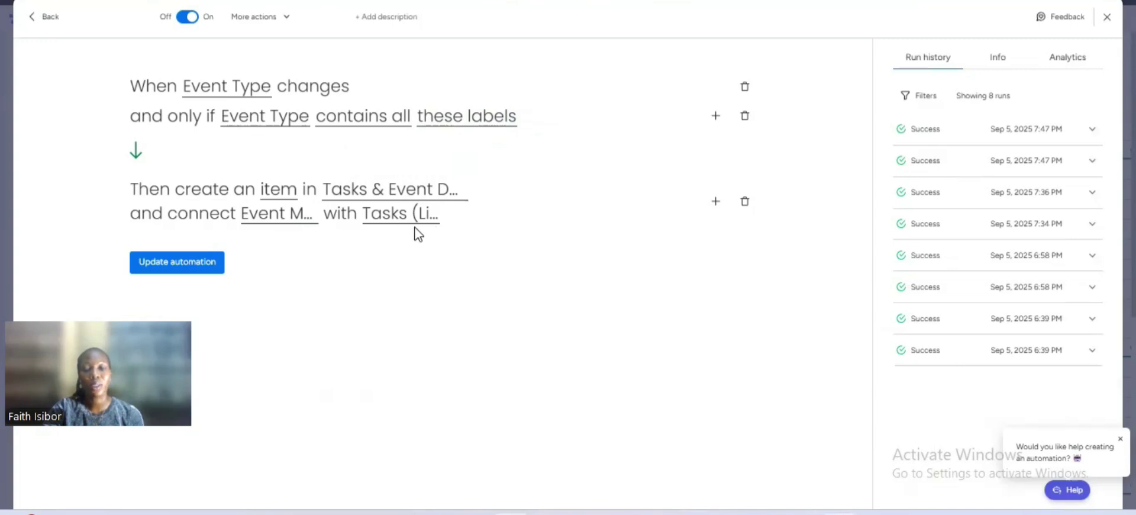
click(450, 123)
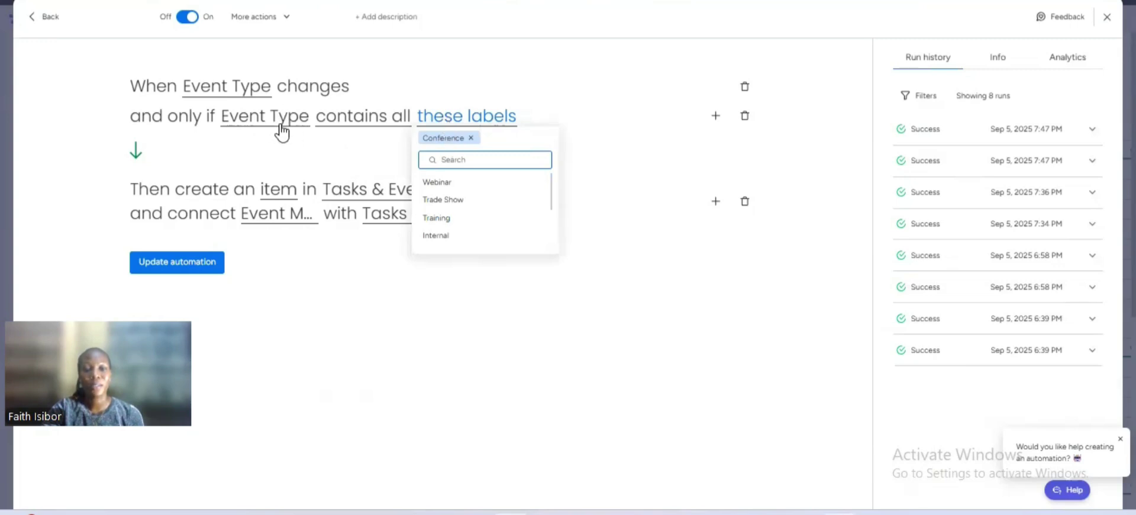
click(343, 146)
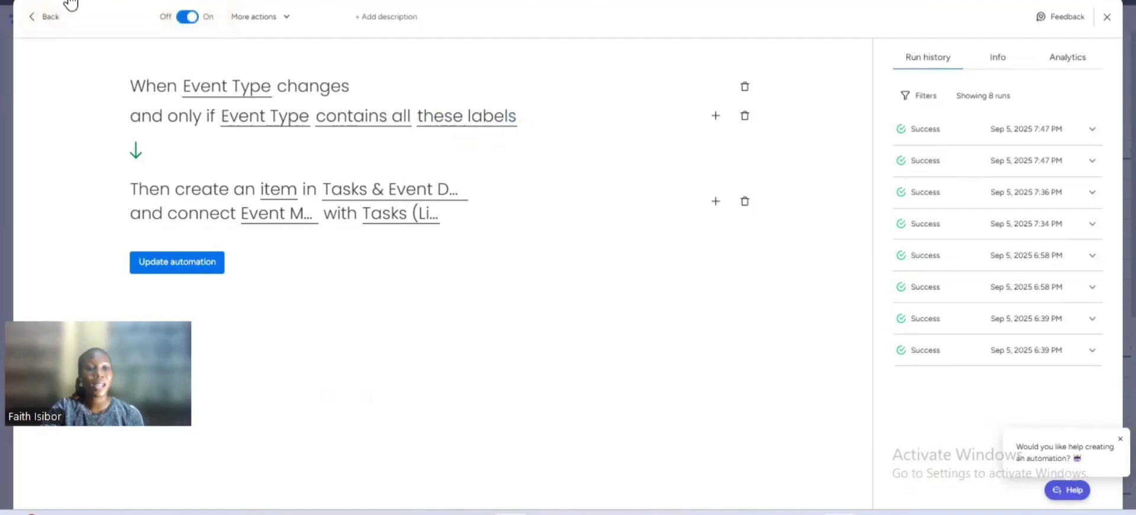
click(50, 18)
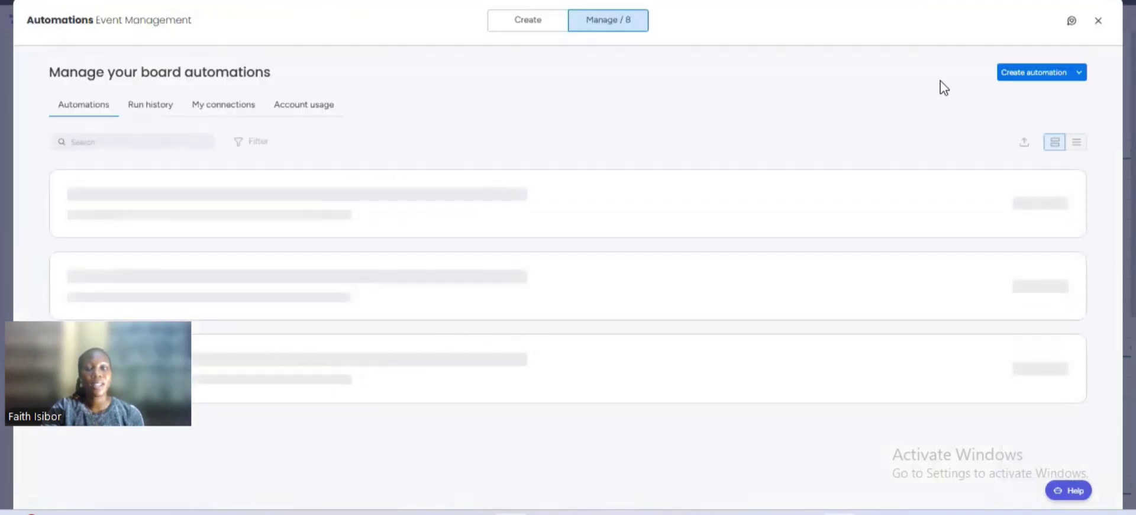
click(1099, 22)
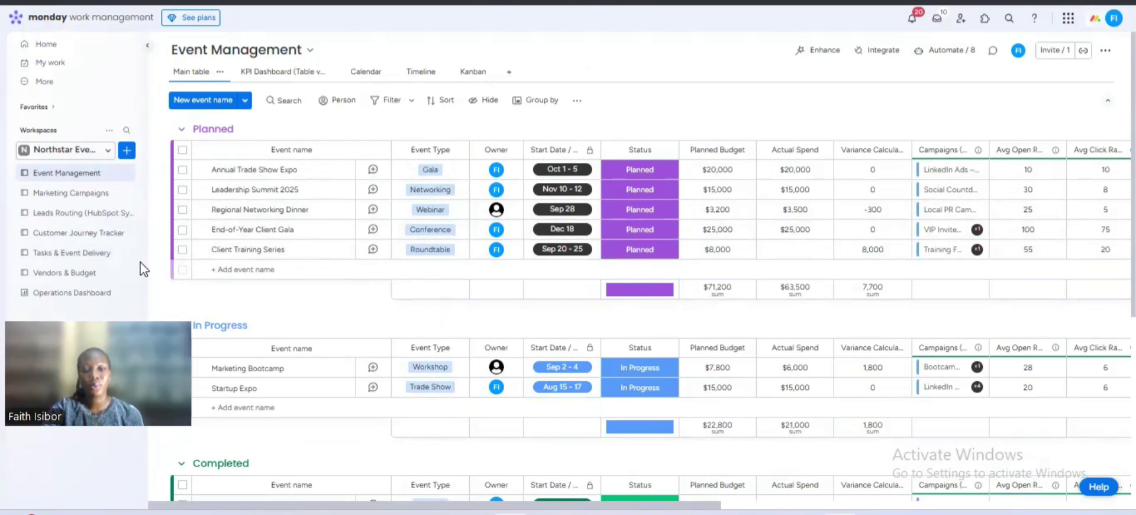
Replace the event type of Client Training Series in the Planned group with Conference.
click(436, 251)
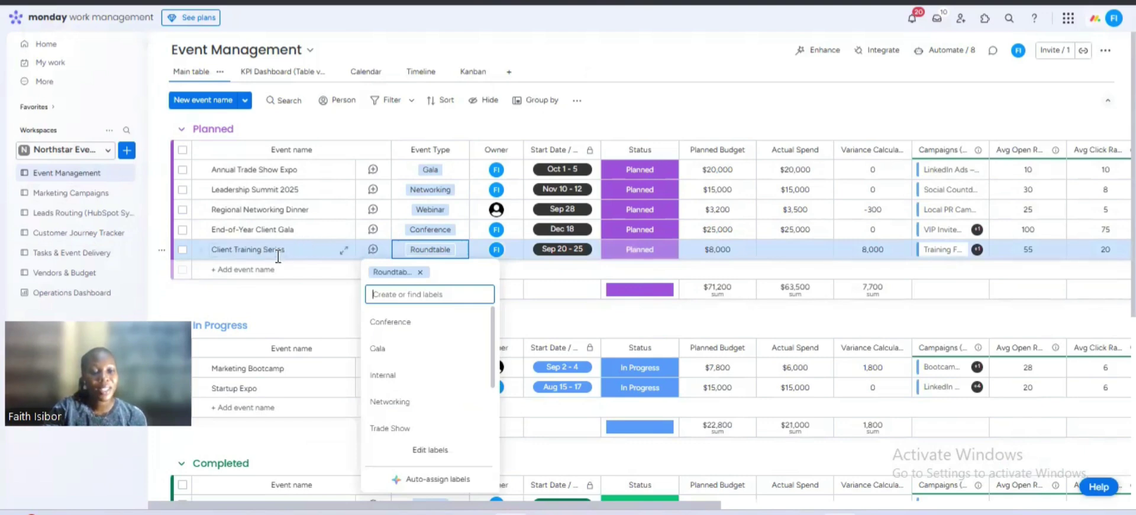
click(419, 272)
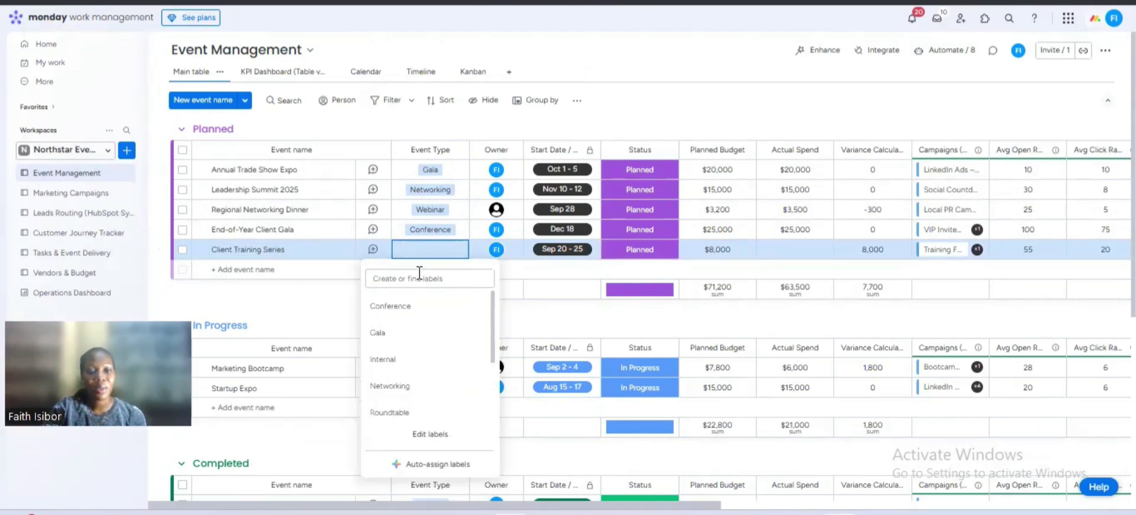
click(404, 307)
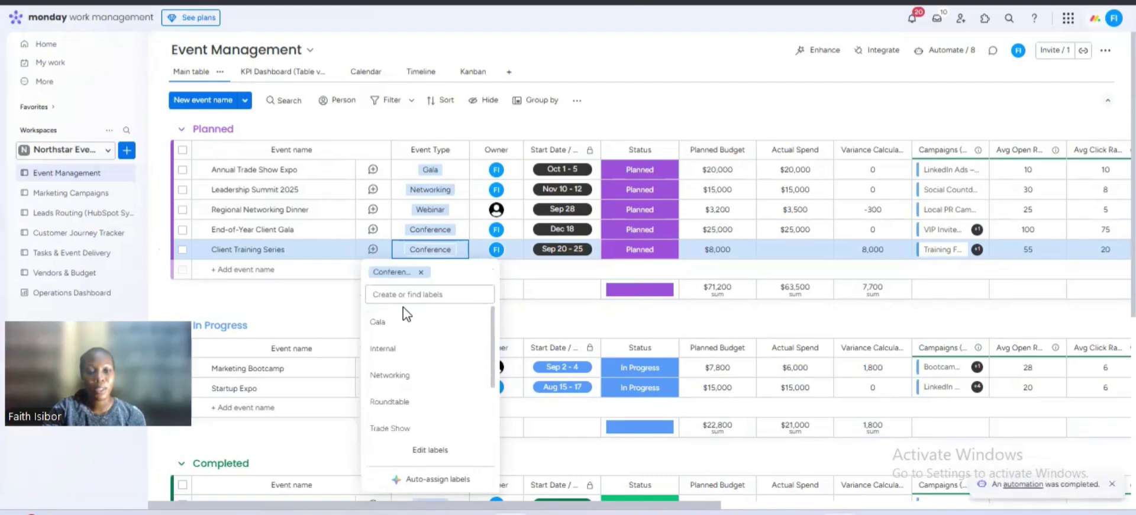
click(540, 313)
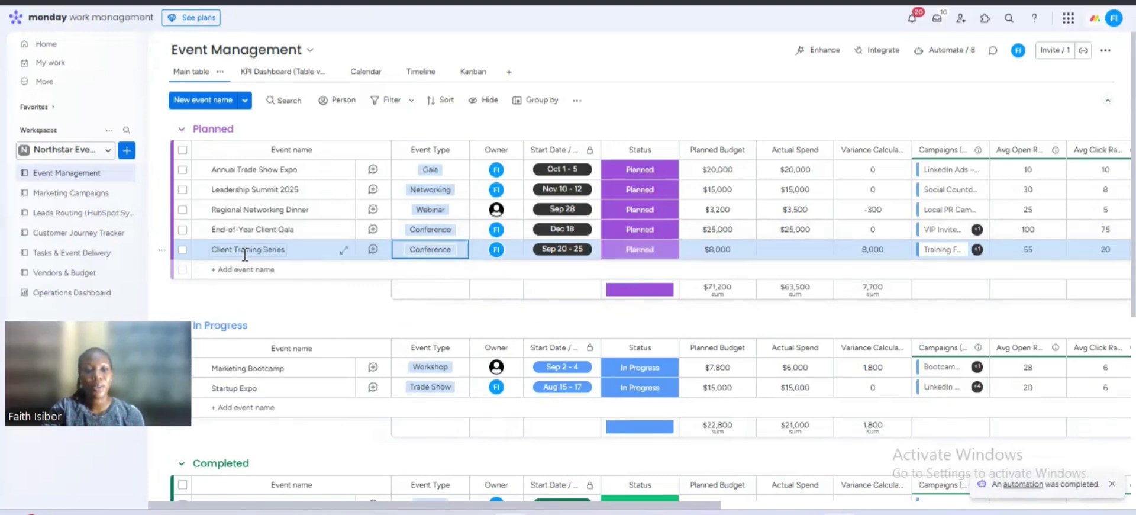
Open the Tasks & Event Delivery board and expand the subitems of the Client Training Series task.
click(56, 253)
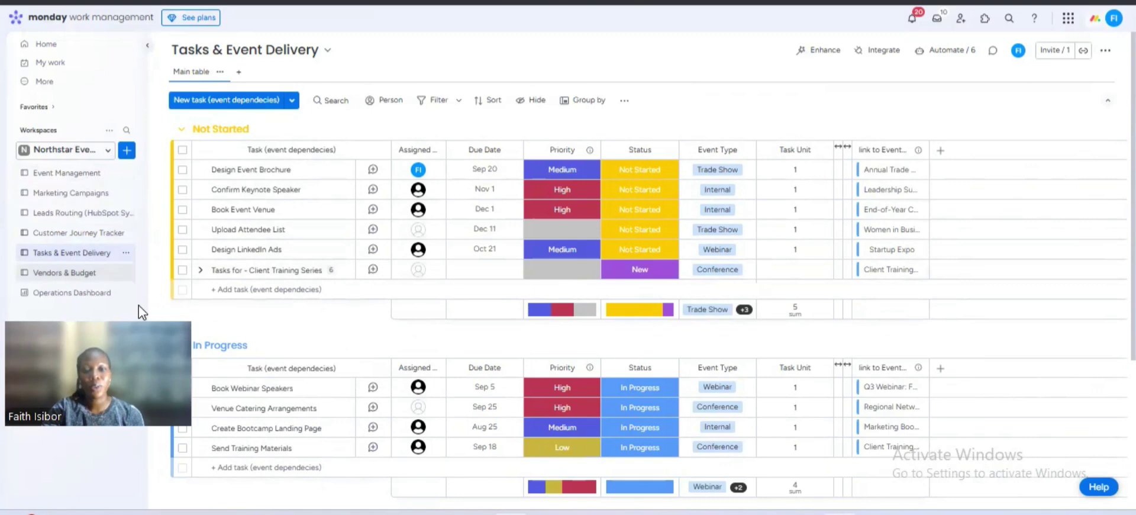
click(201, 271)
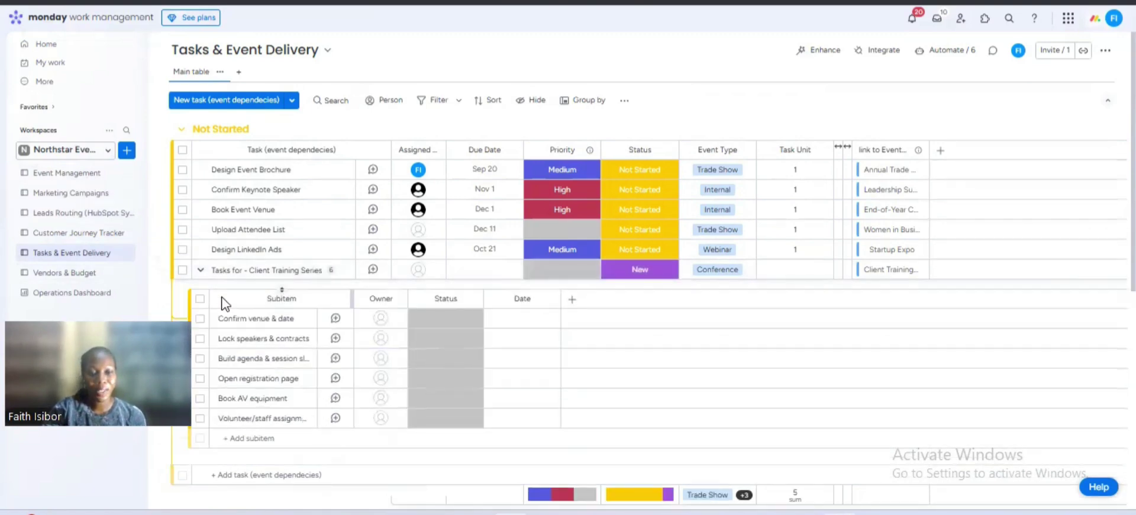
Look over the subitems of the Client Training Series task in the Not Started group and collapse them.
scroll(223, 313, down, 2)
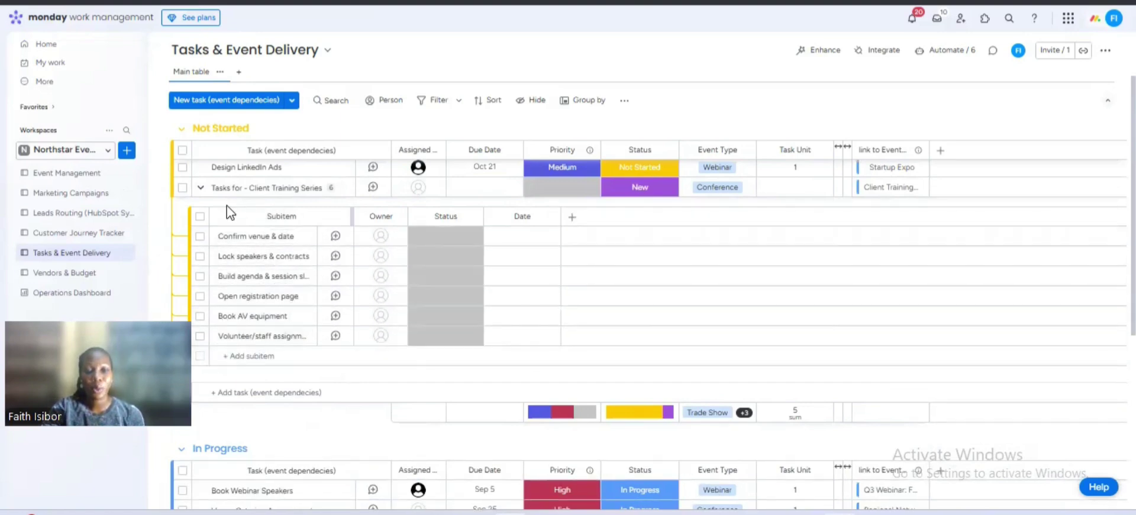
click(201, 188)
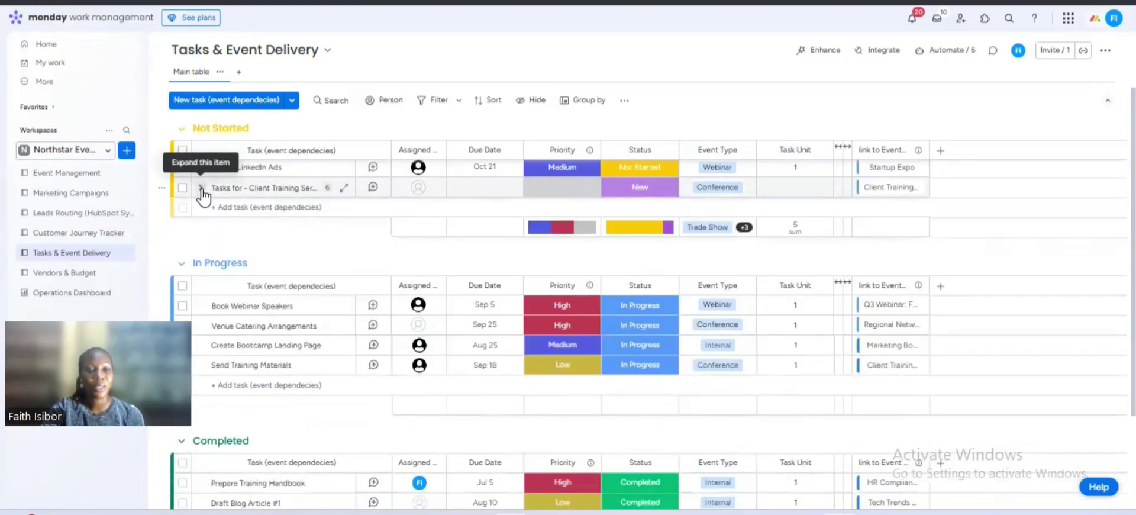
scroll(346, 307, up, 2)
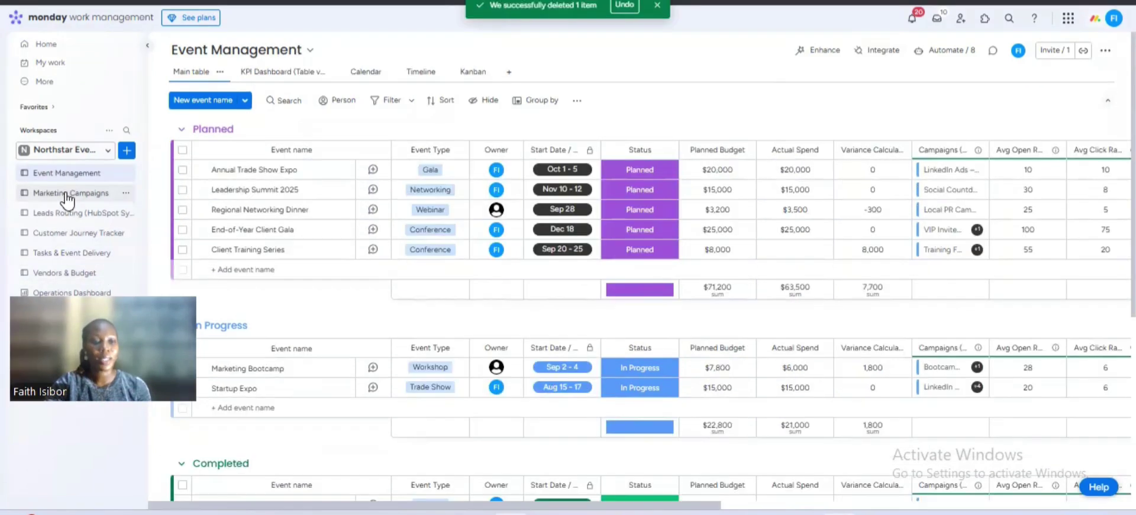
Open the Leads Routing (HubSpot Sync) board and review its list of automations, closing it without changes.
click(66, 195)
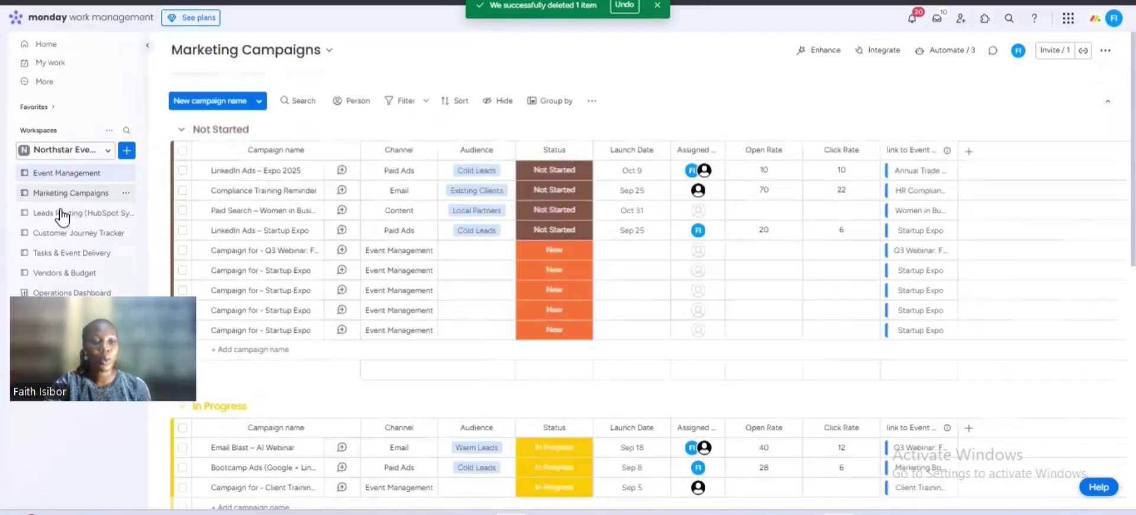
click(61, 214)
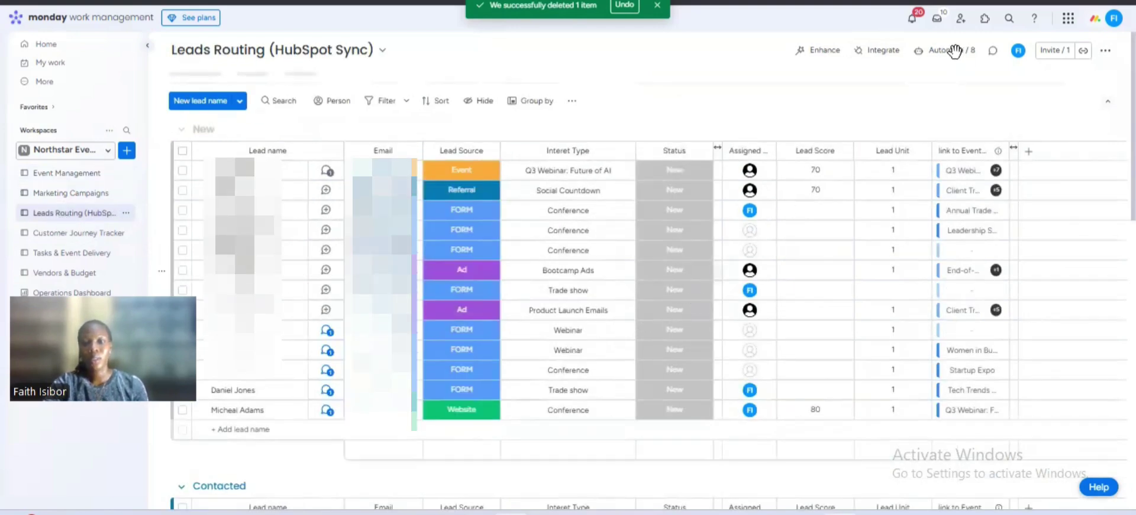
click(940, 52)
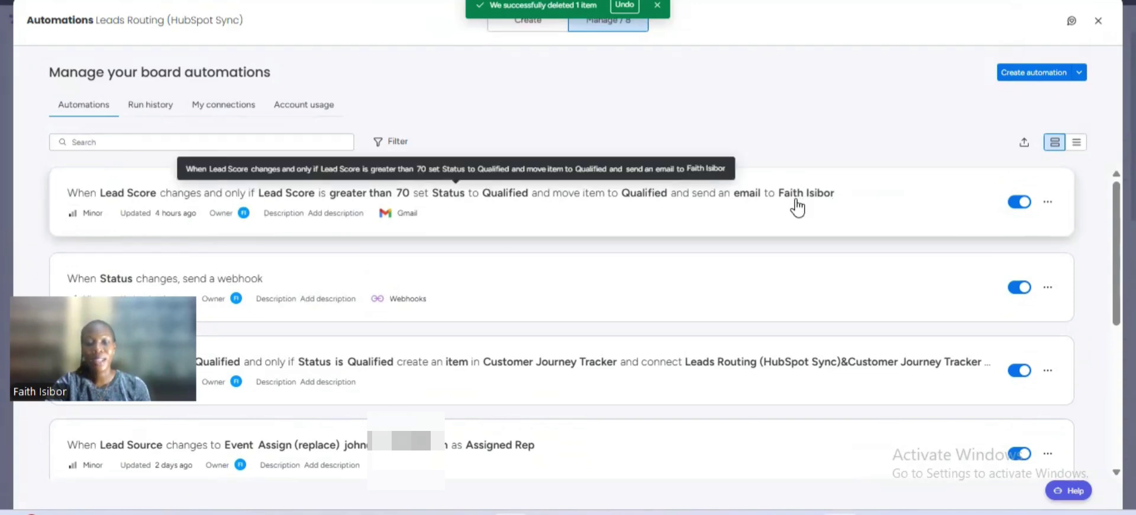
scroll(292, 335, down, 1)
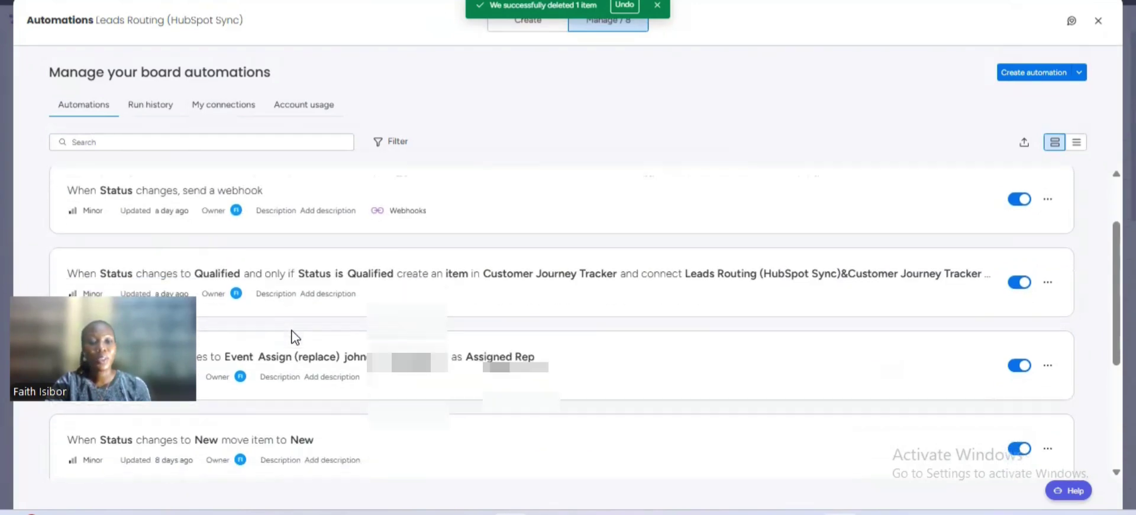
scroll(292, 335, down, 1)
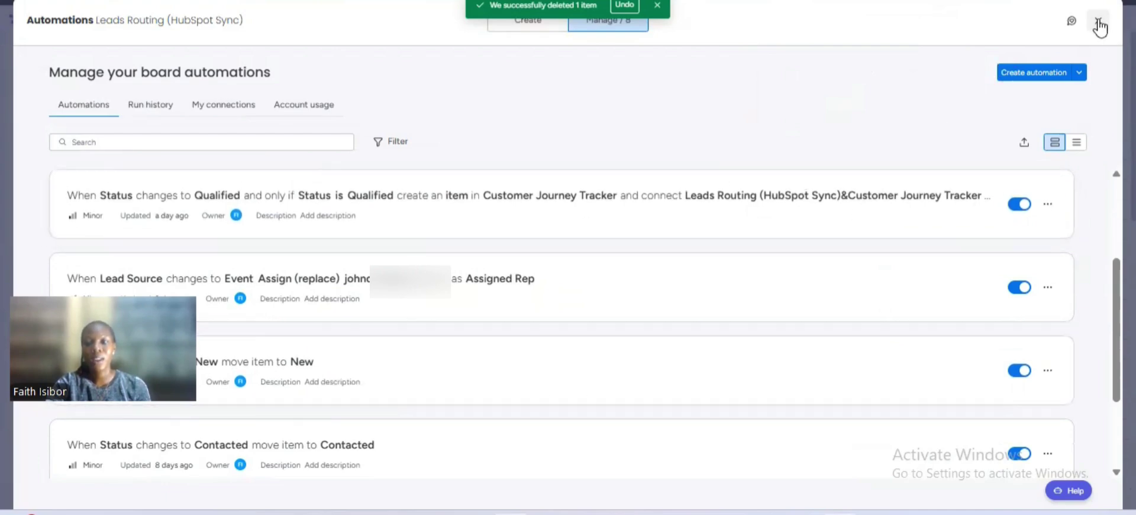
scroll(725, 208, up, 3)
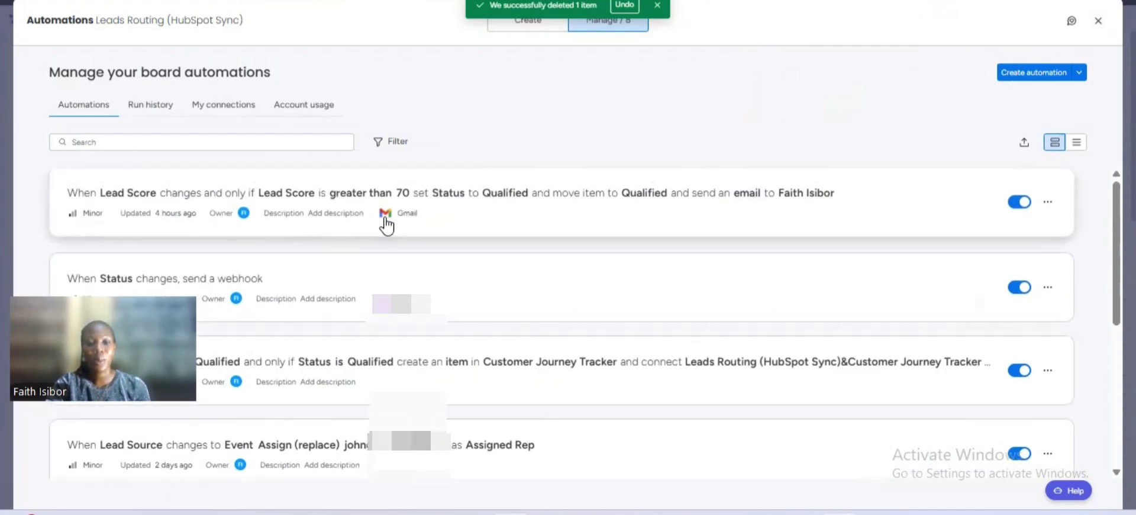
click(1098, 20)
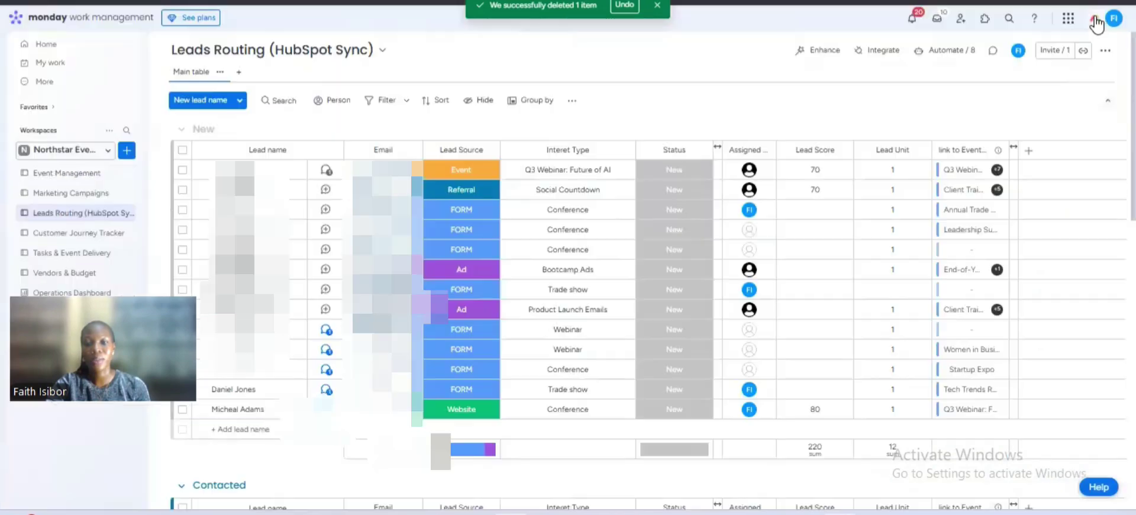
In the New group, clear the lead score of the Website lead and set the Trade show lead directly above it to 80.
click(822, 170)
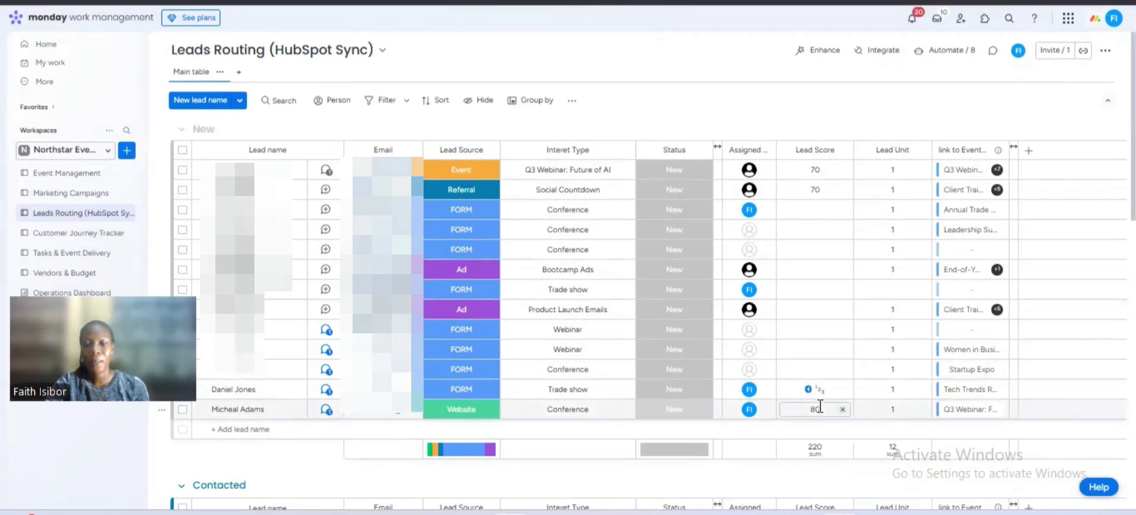
click(842, 410)
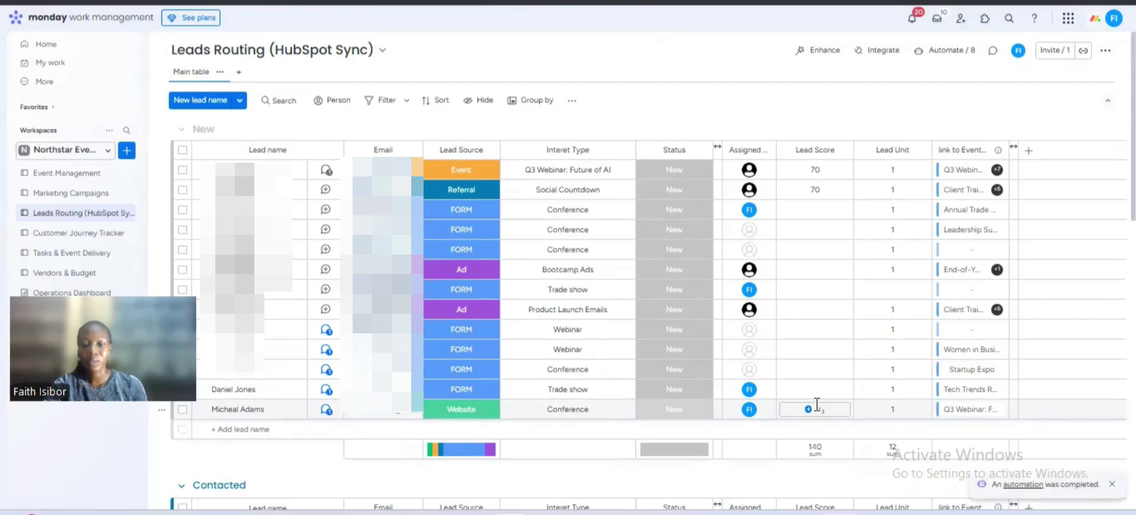
click(812, 389)
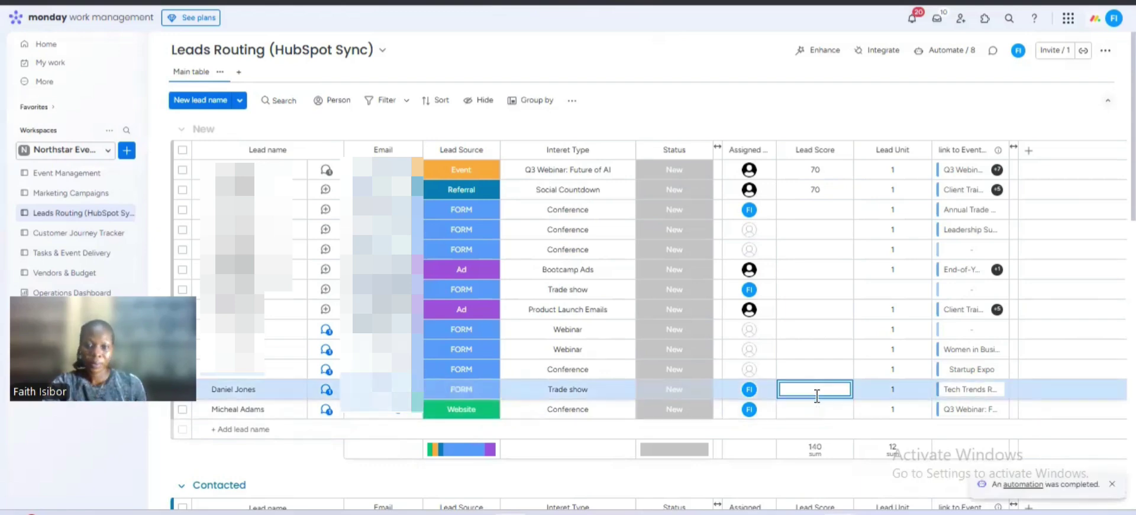
text(80)
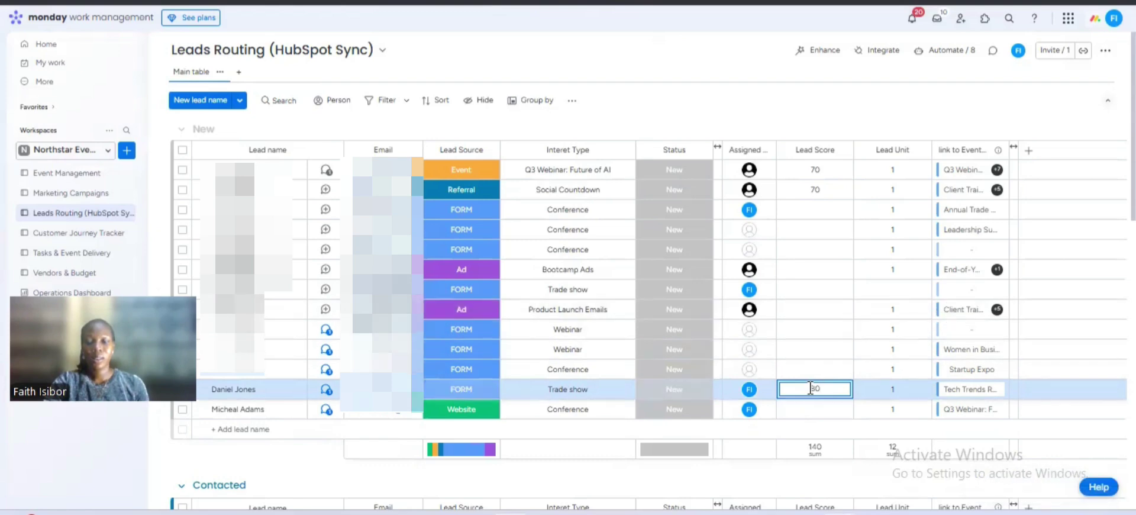
click(320, 425)
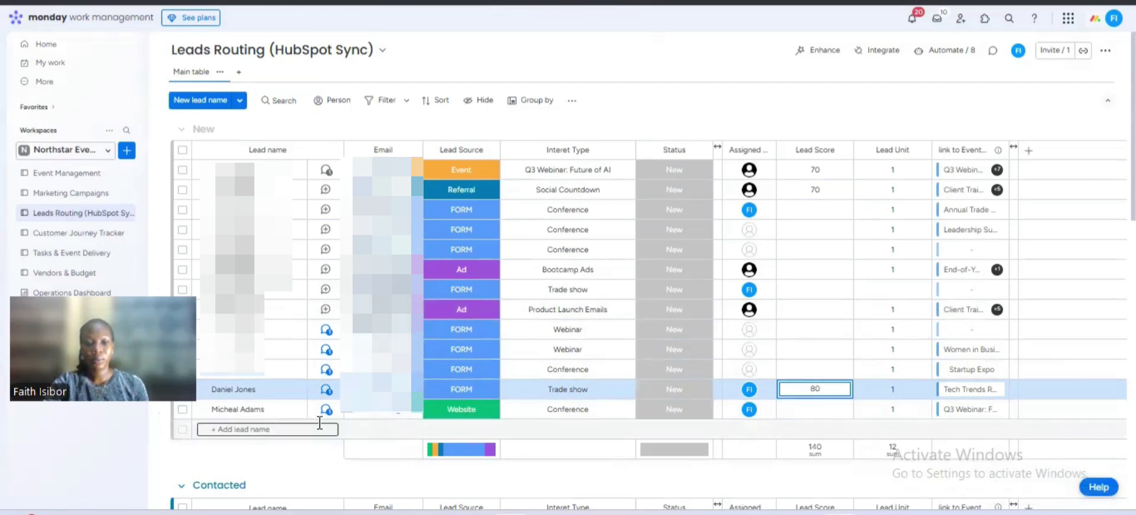
scroll(811, 404, down, 2)
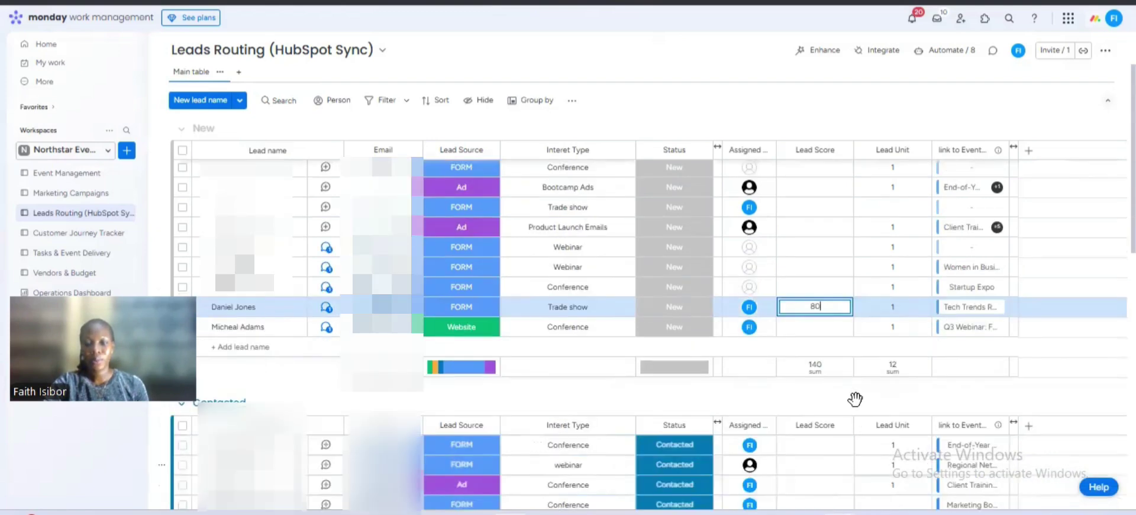
click(803, 396)
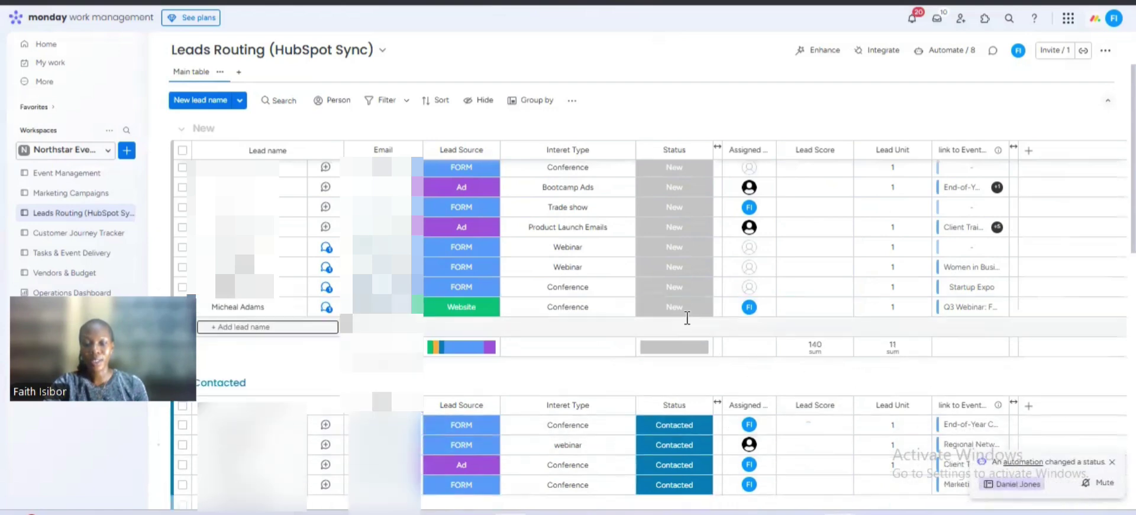
Check the Qualified group on the Leads Routing board for the lead with the newly entered score.
scroll(695, 379, down, 4)
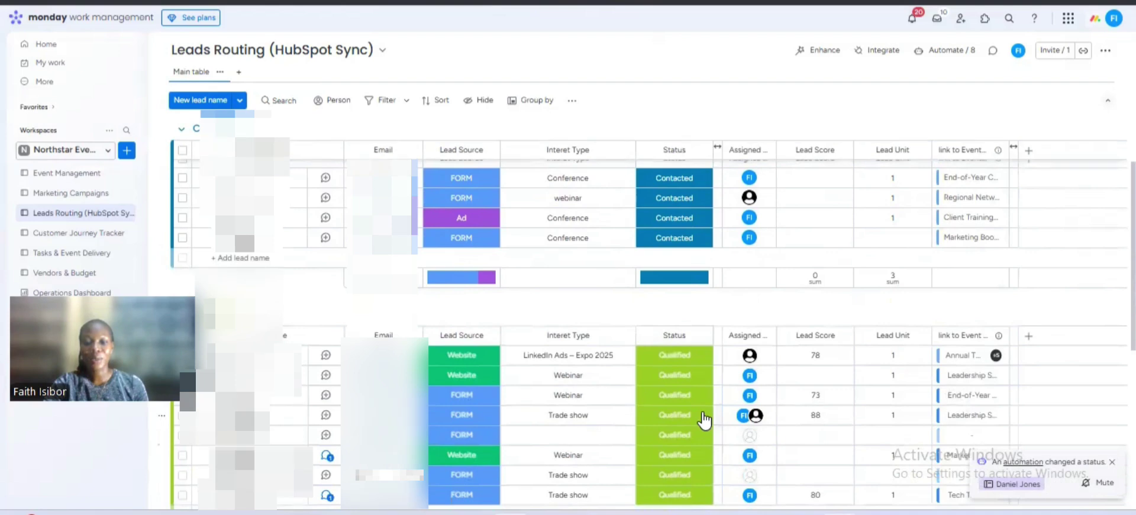
scroll(703, 422, up, 2)
scroll(701, 438, down, 5)
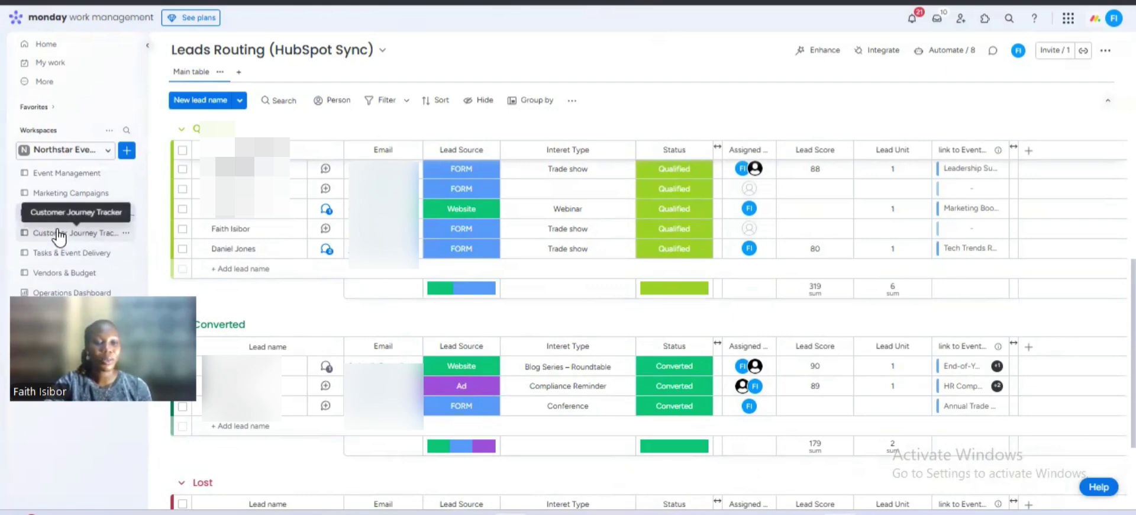
Review the Customer Journey Tracker board down to its Closed group, and return to the Event Management board.
click(58, 235)
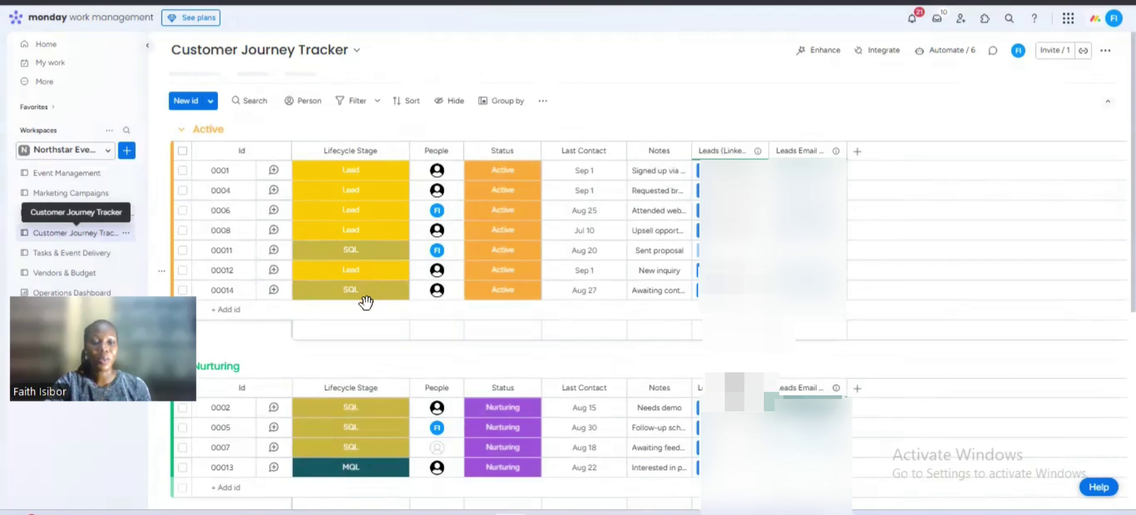
scroll(367, 331, down, 5)
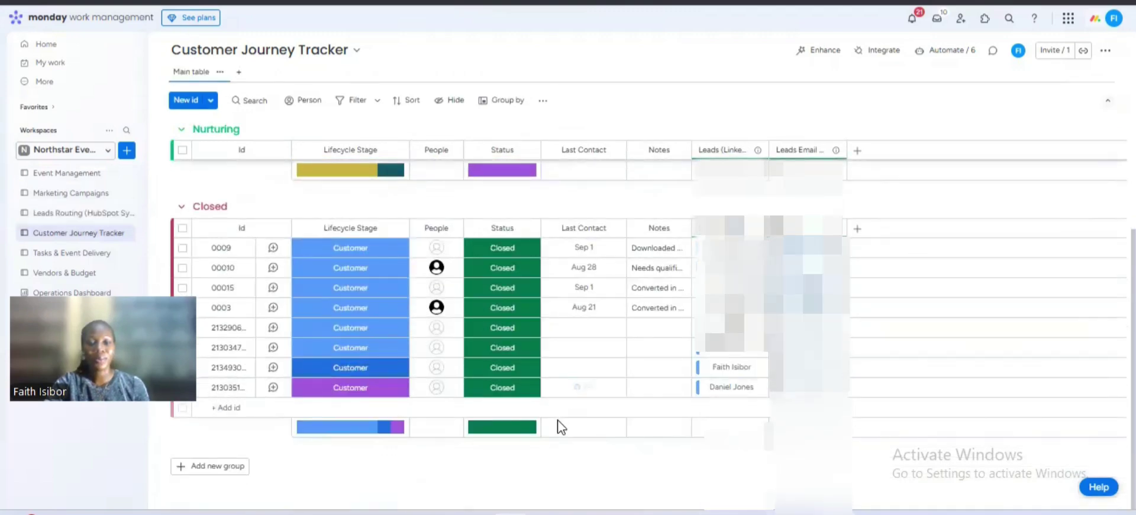
scroll(468, 394, up, 5)
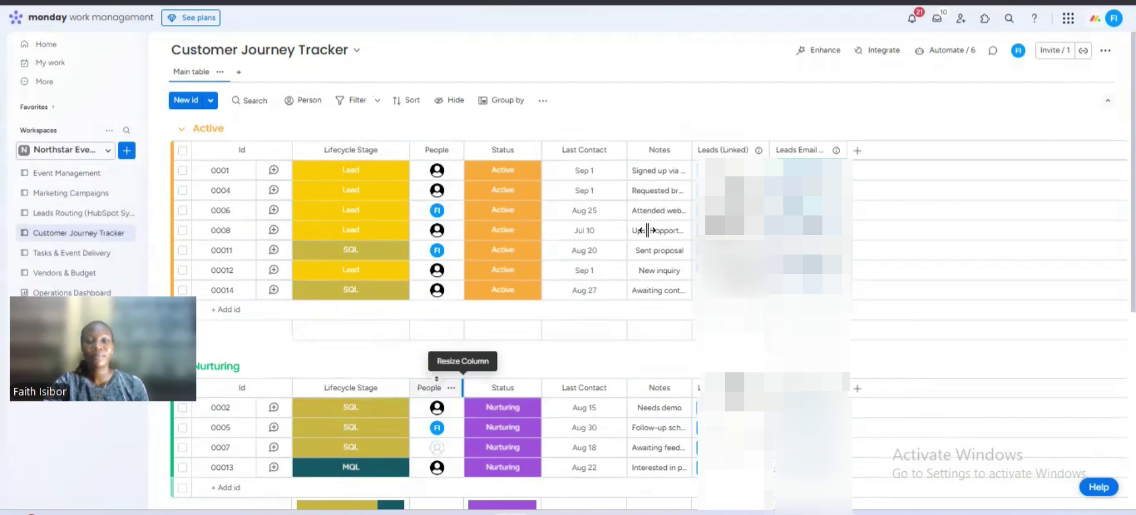
click(53, 175)
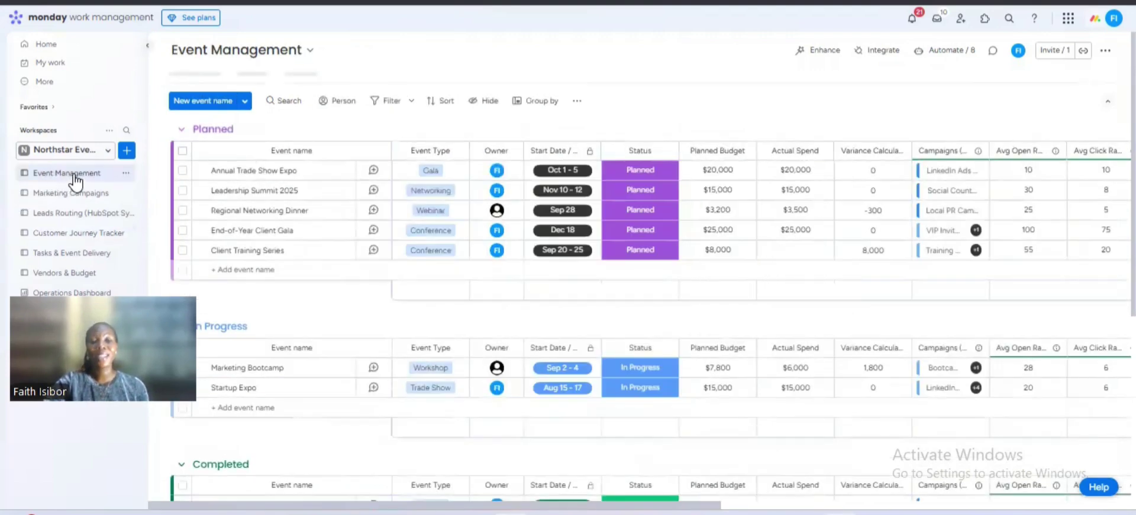